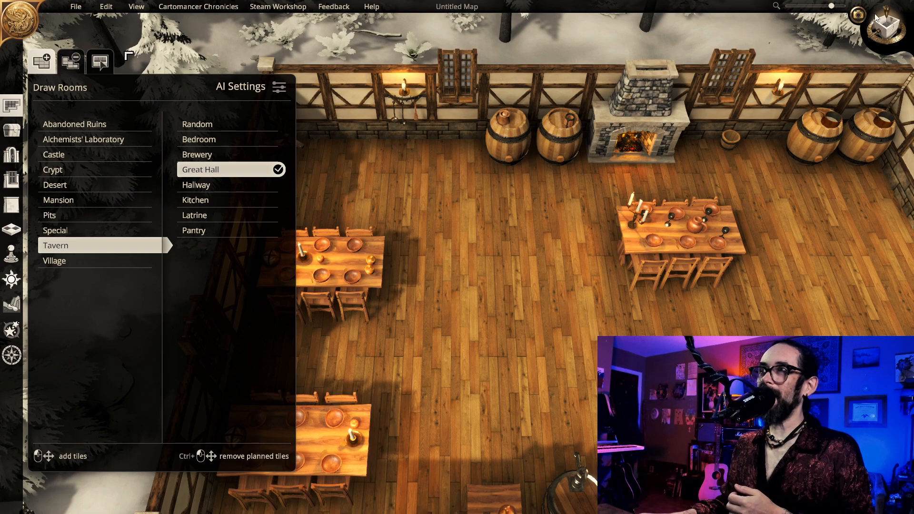
Step: Look at the tavern hall from directly above, and return to the tilted perspective view
click(886, 27)
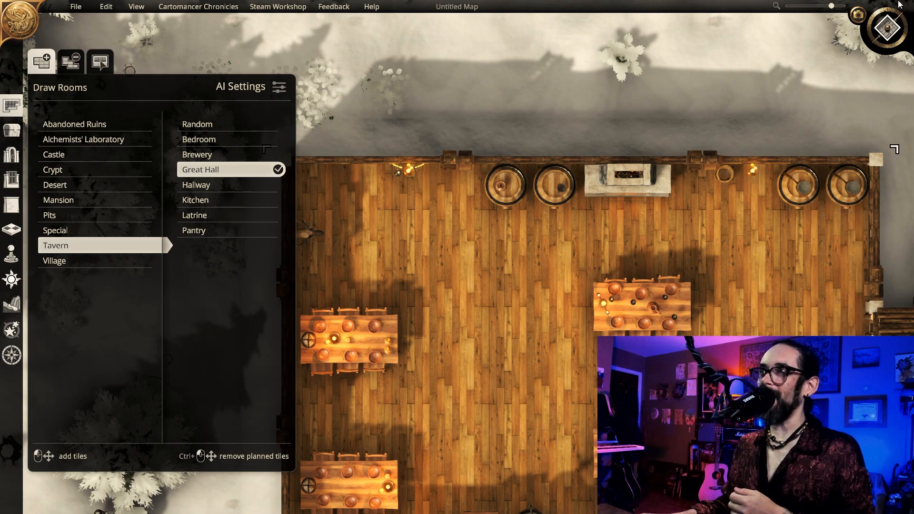
click(891, 29)
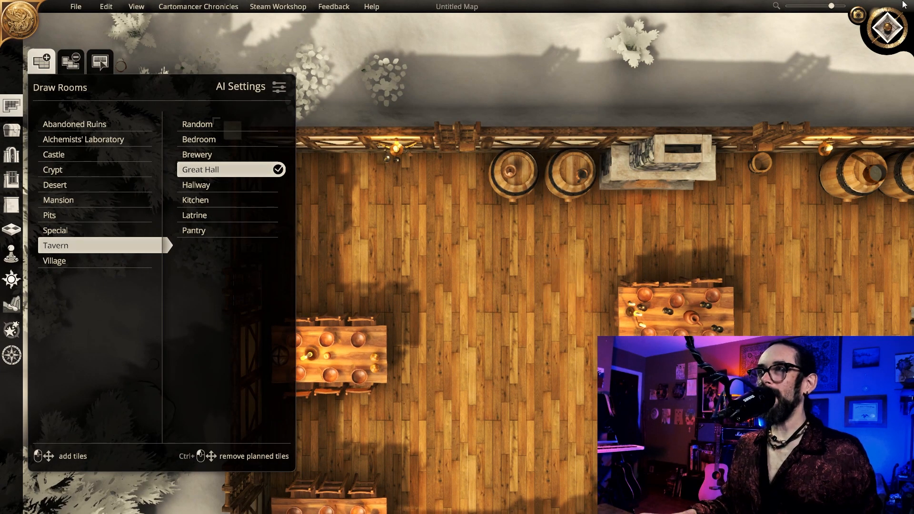
click(888, 30)
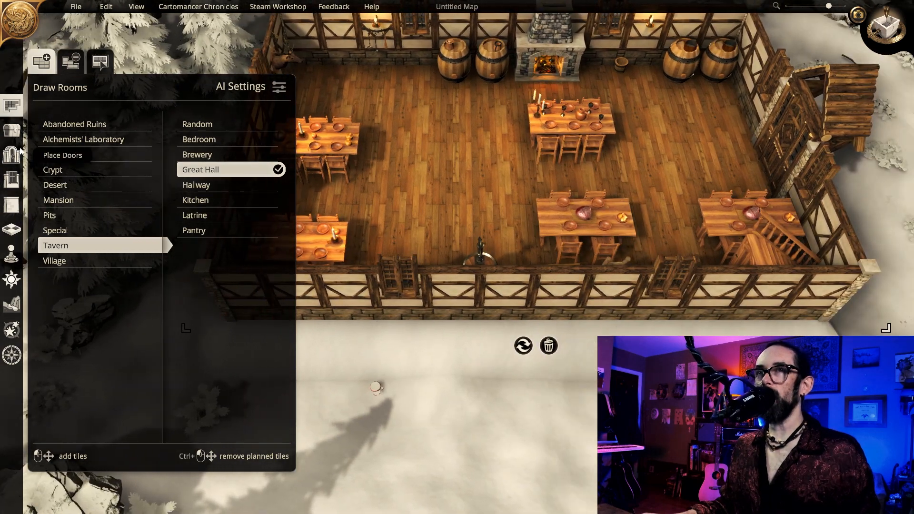
Step: Choose Hallway as the Tavern room type for drawing rooms
click(11, 155)
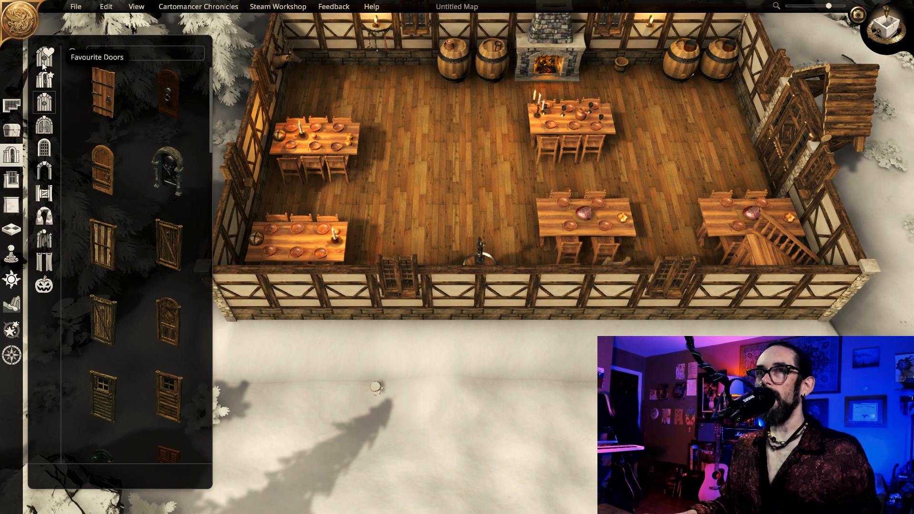
click(8, 108)
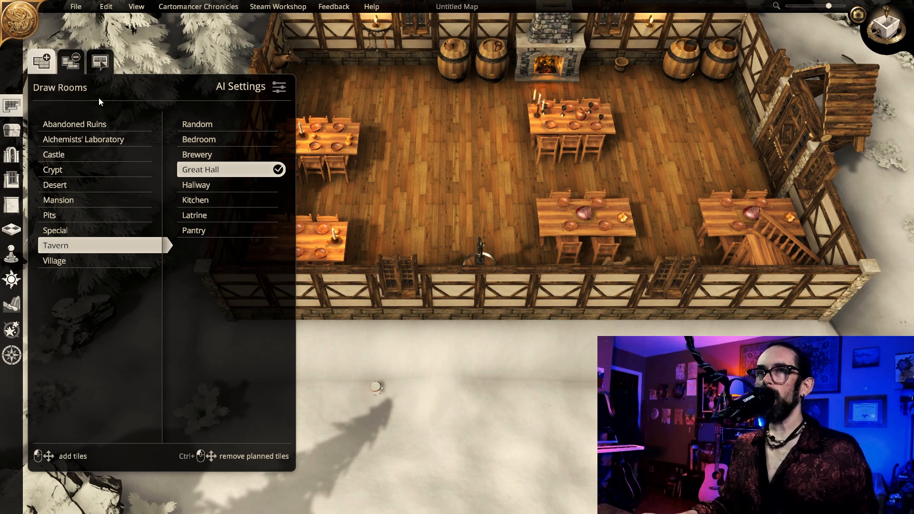
click(186, 186)
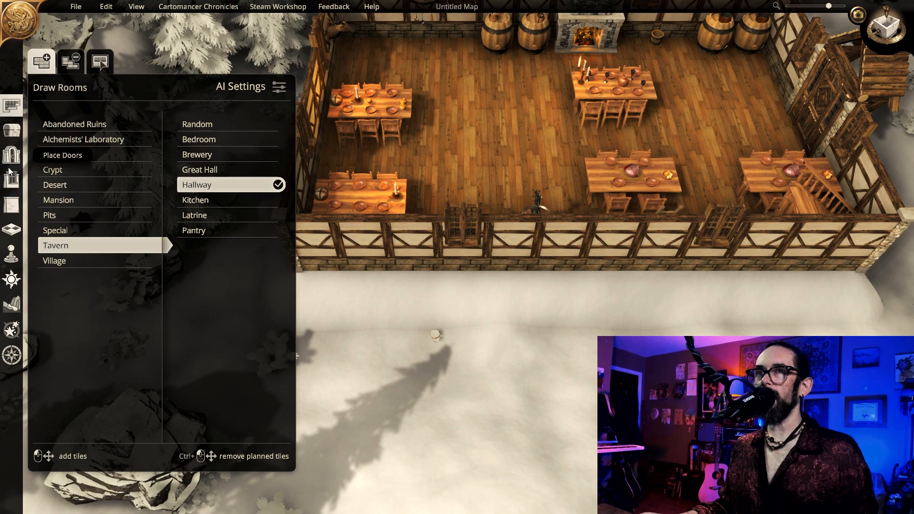
Step: Place the arched wooden double door in the middle of the great hall's front wall
click(10, 165)
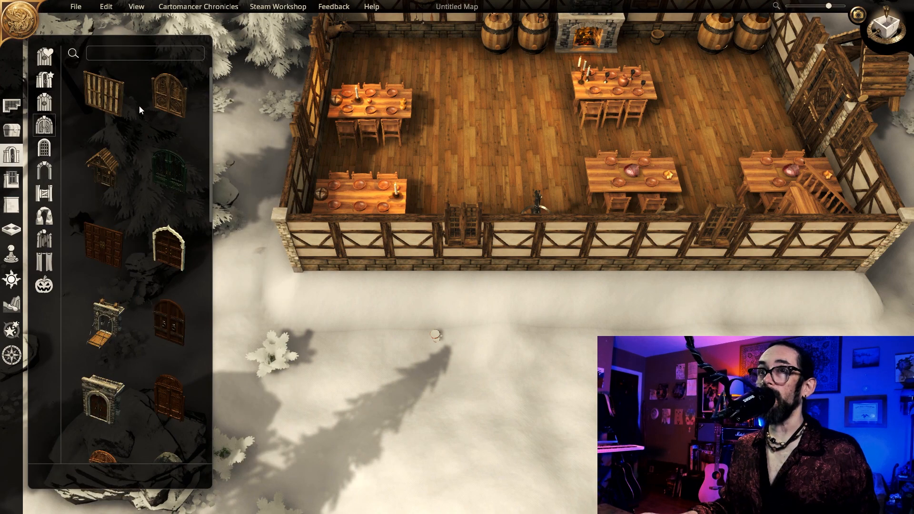
click(152, 101)
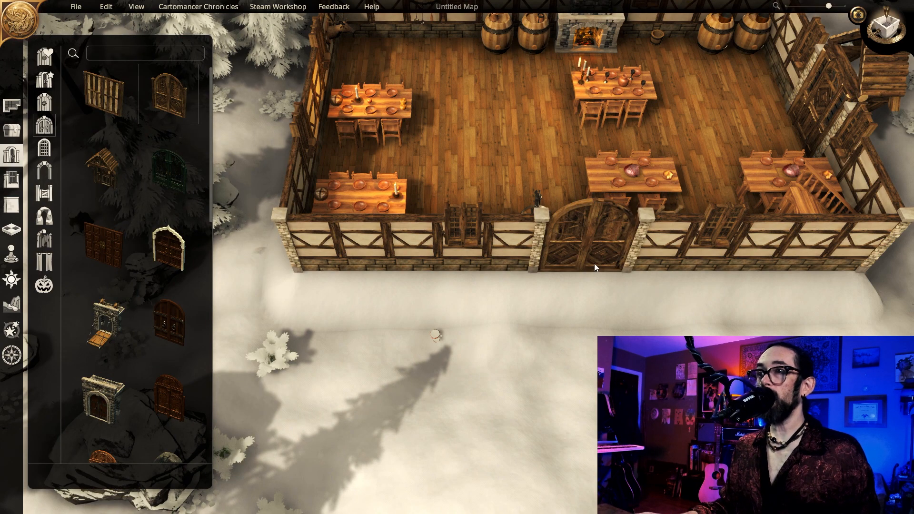
click(594, 263)
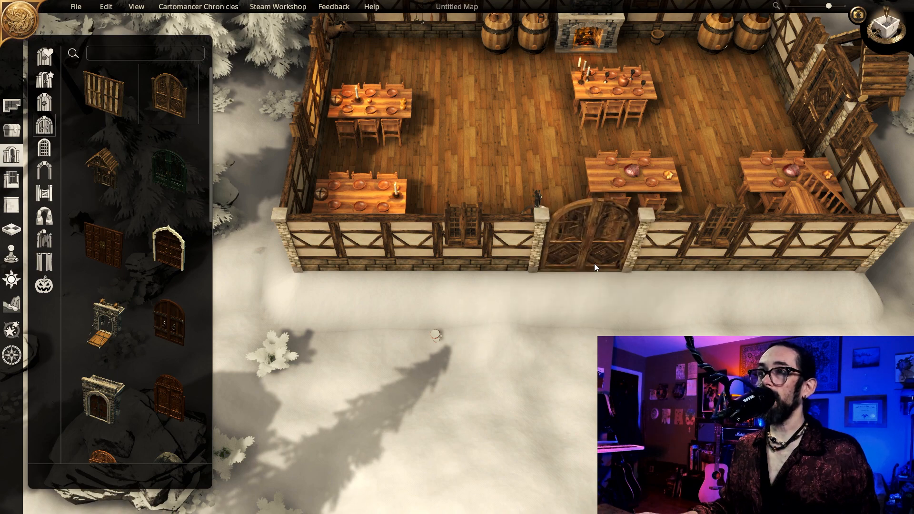
Step: Cycle the new double door through its inward and outward opening states and leave it closed
click(594, 264)
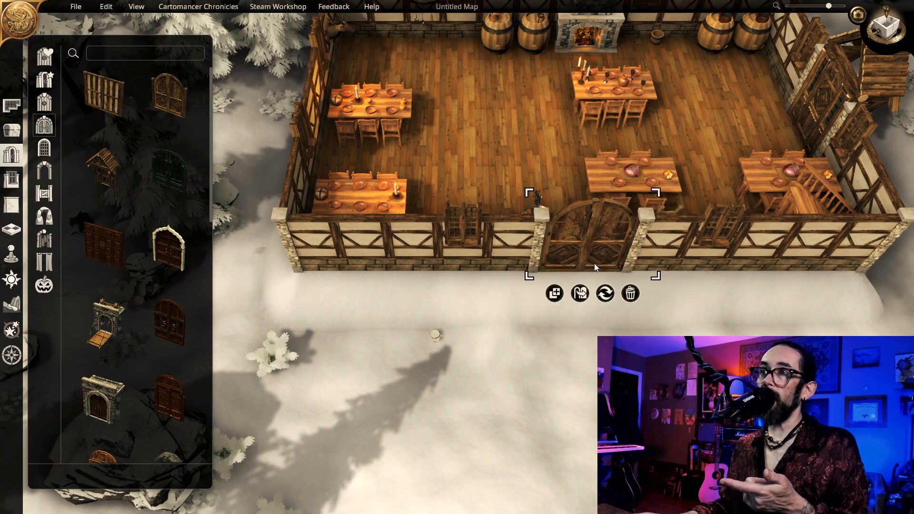
click(594, 264)
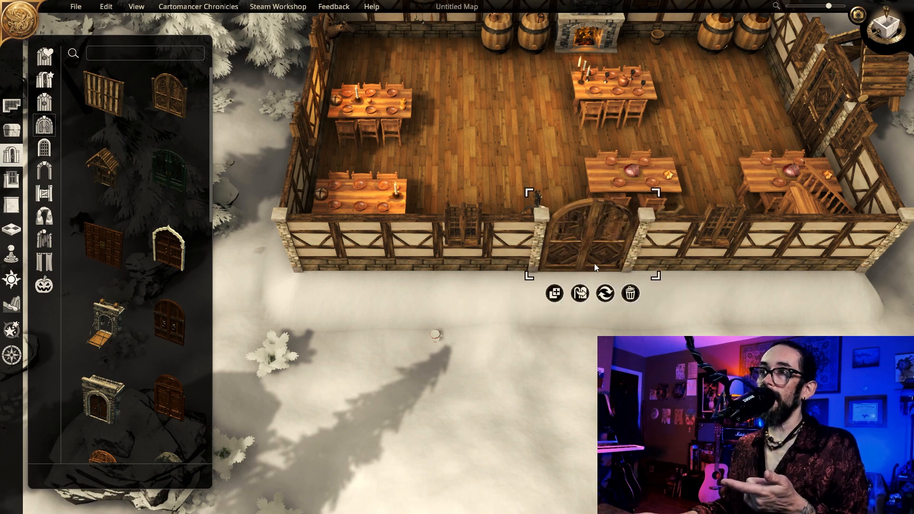
click(576, 296)
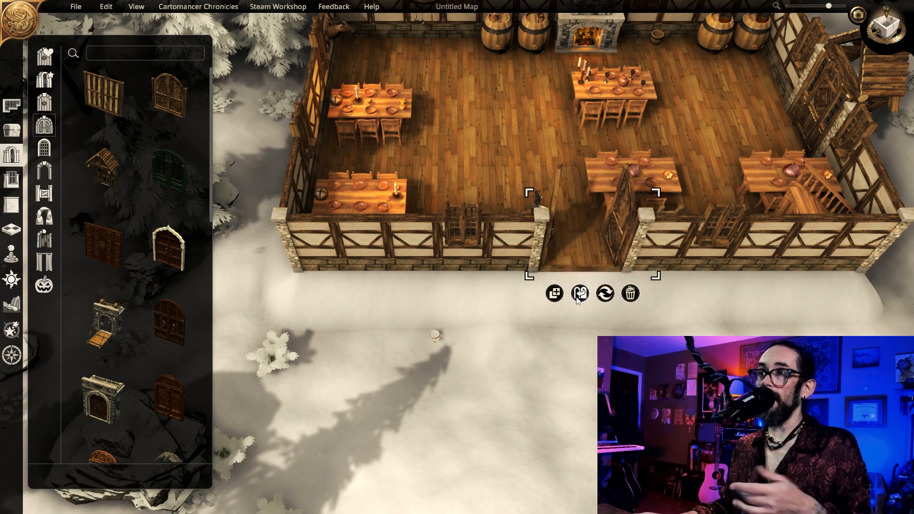
click(578, 294)
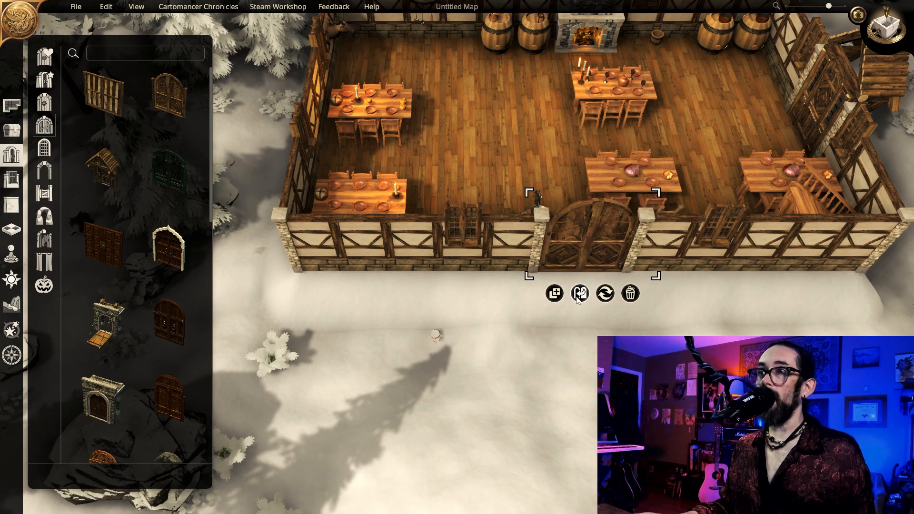
click(578, 294)
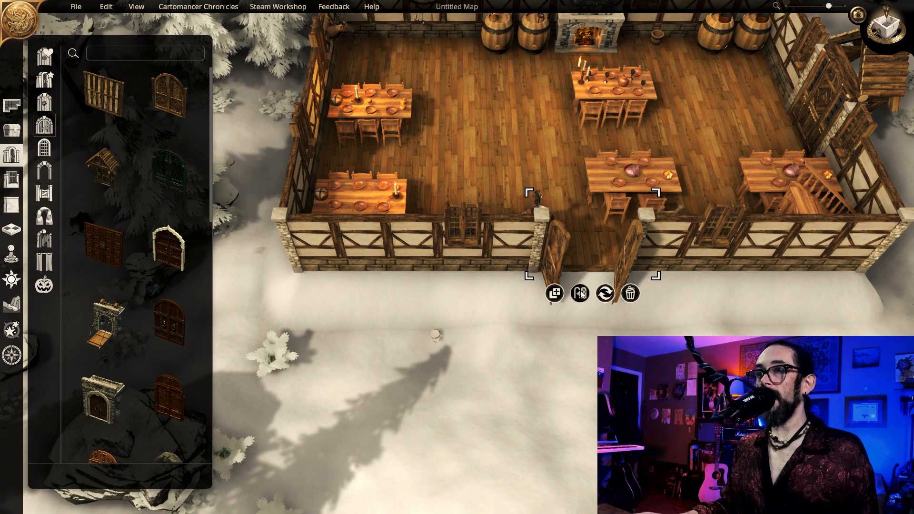
click(580, 294)
Step: Move the two barrels beside the fireplace to the back corner, in front of the other two barrels
scroll(606, 316, up, 3)
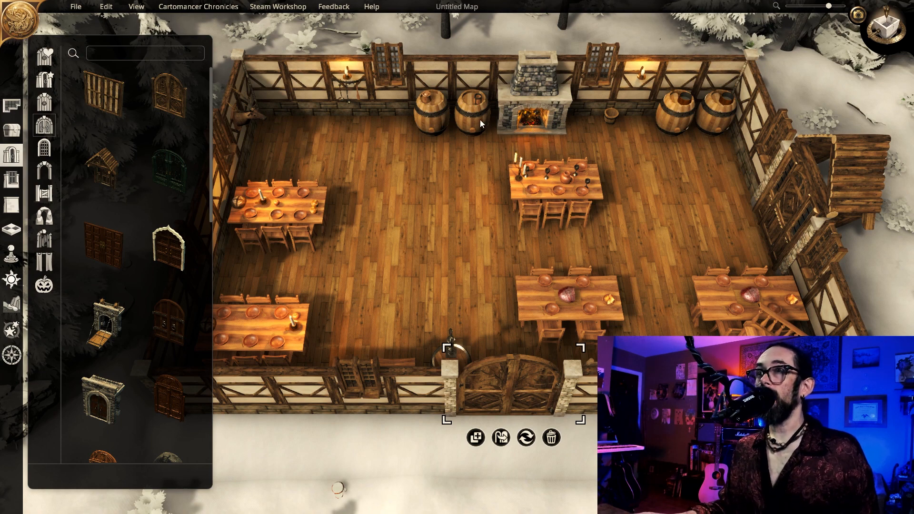
drag(478, 119, 735, 142)
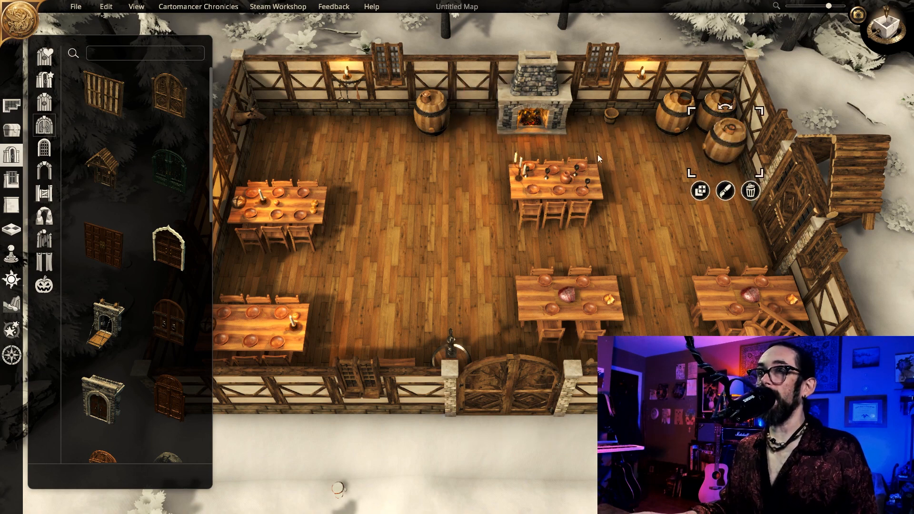
drag(423, 105, 495, 148)
click(511, 111)
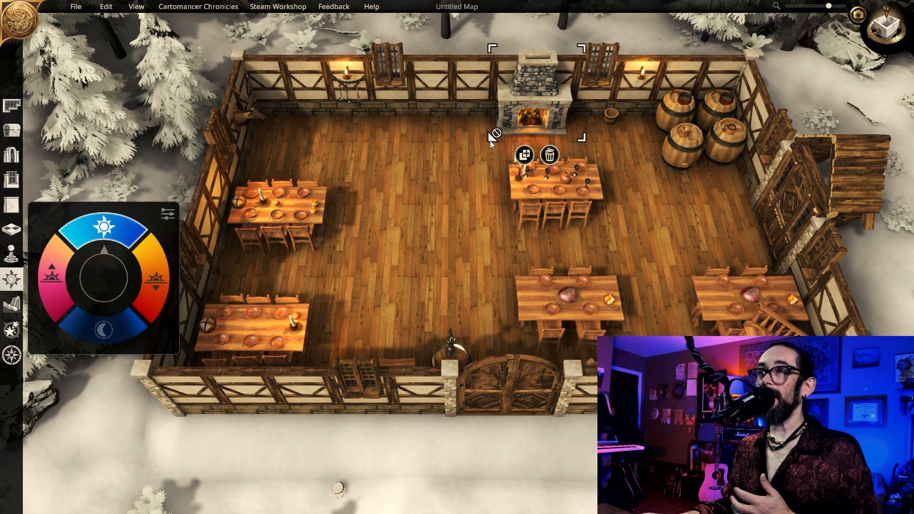
click(378, 301)
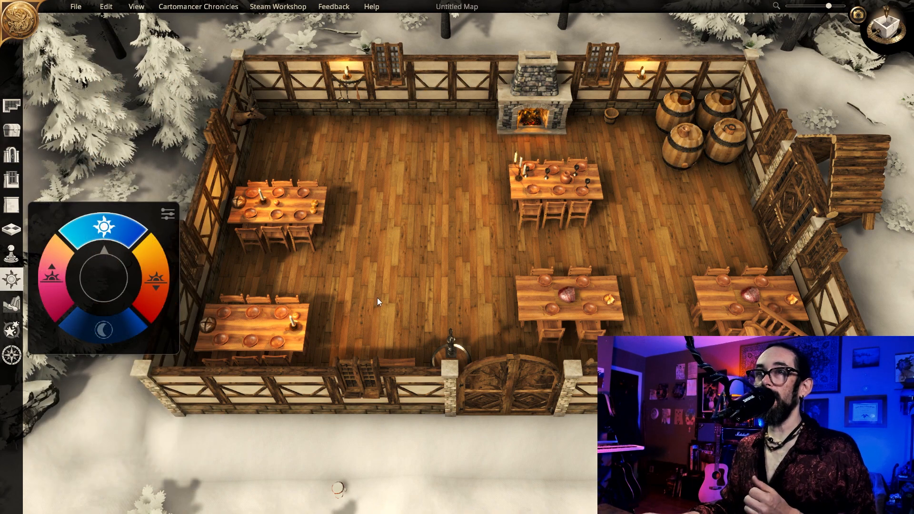
Step: Regroup two dining tables in the half of the hall near the barrels and delete the table in the opposite front corner
drag(319, 216, 758, 204)
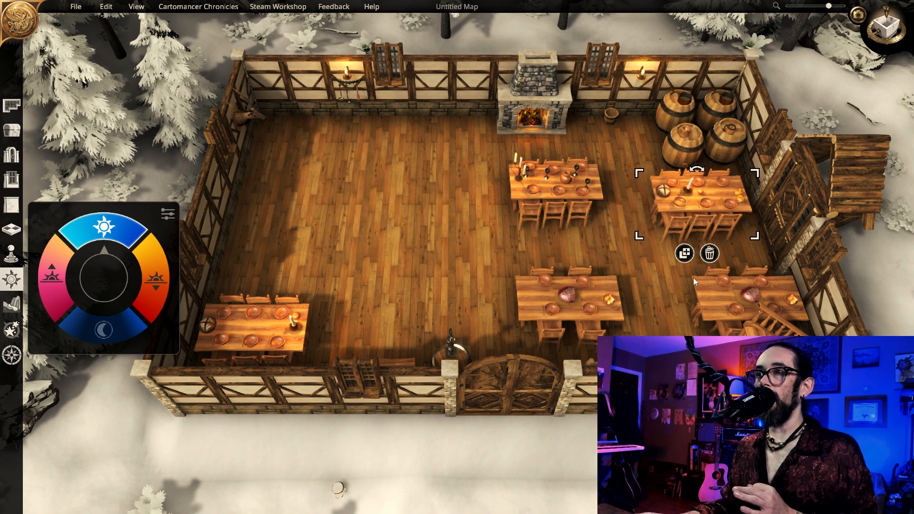
drag(605, 288, 643, 245)
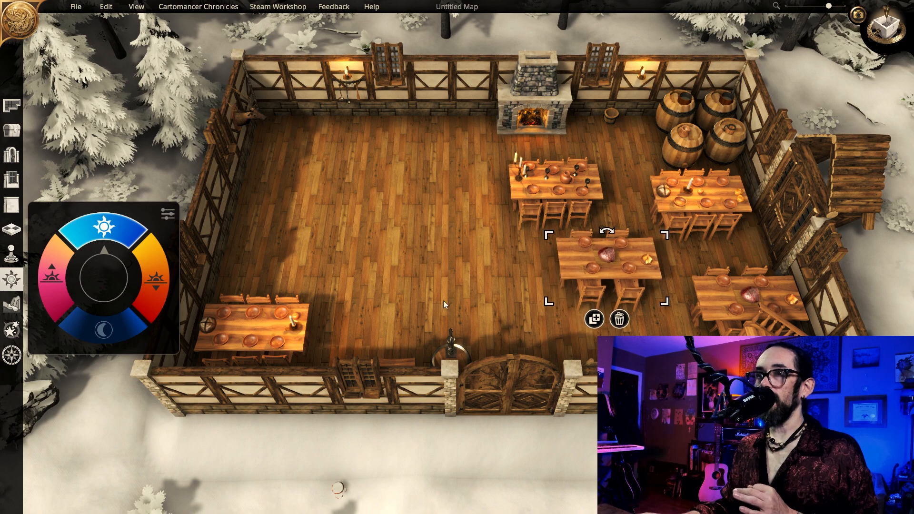
drag(304, 311, 527, 256)
key(Delete)
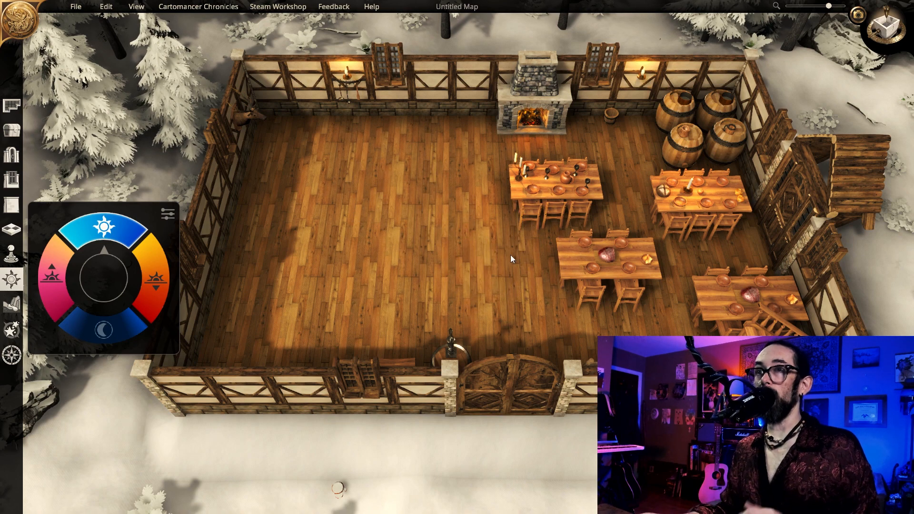
Step: Set the map's time-of-day lighting to sunset
click(158, 264)
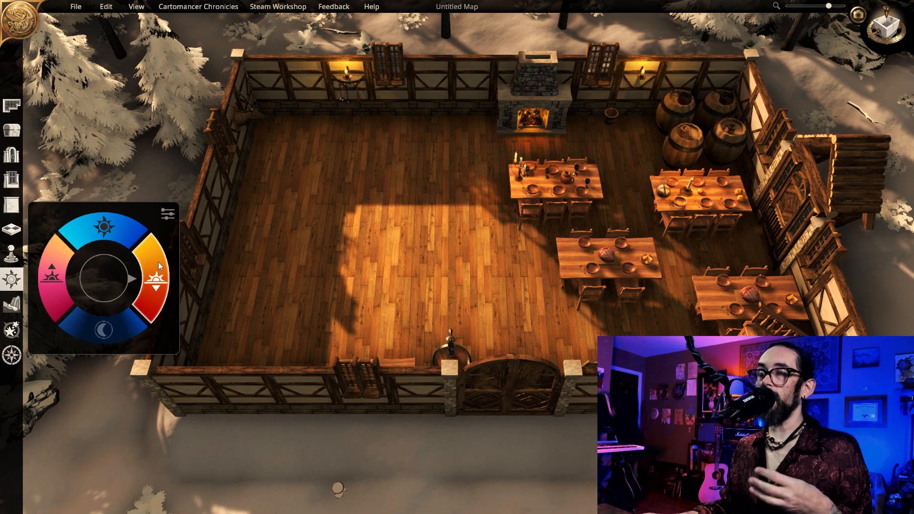
Step: Build two rectangular Tavern Hallway rooms against the front wall, one on each side of the double door
right_drag(710, 448, 748, 315)
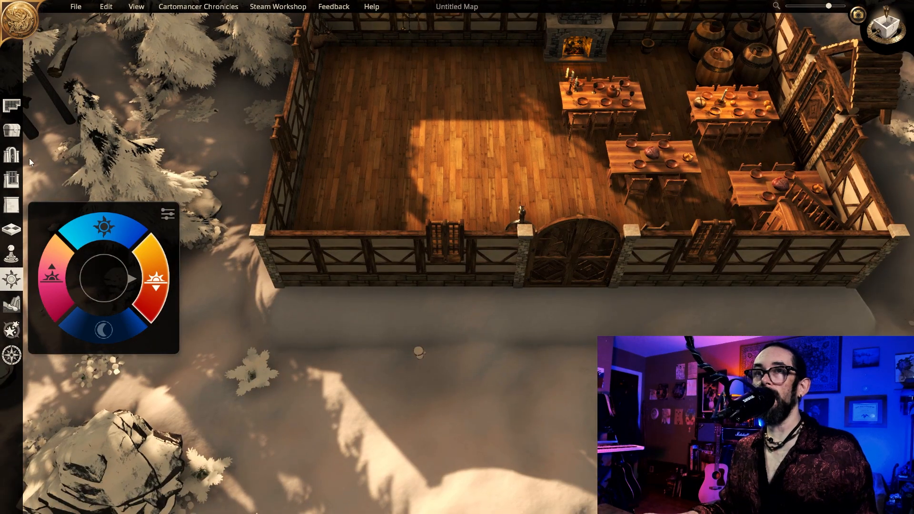
click(12, 105)
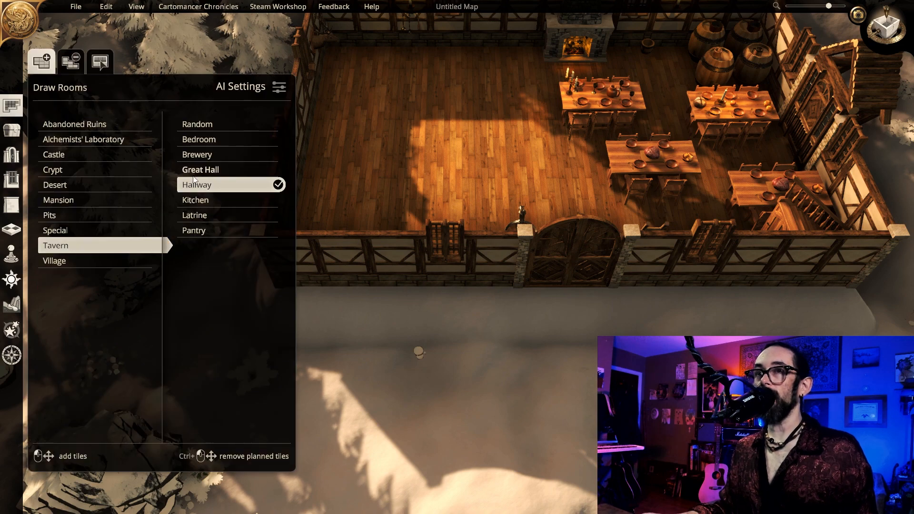
key(a)
drag(507, 309, 508, 330)
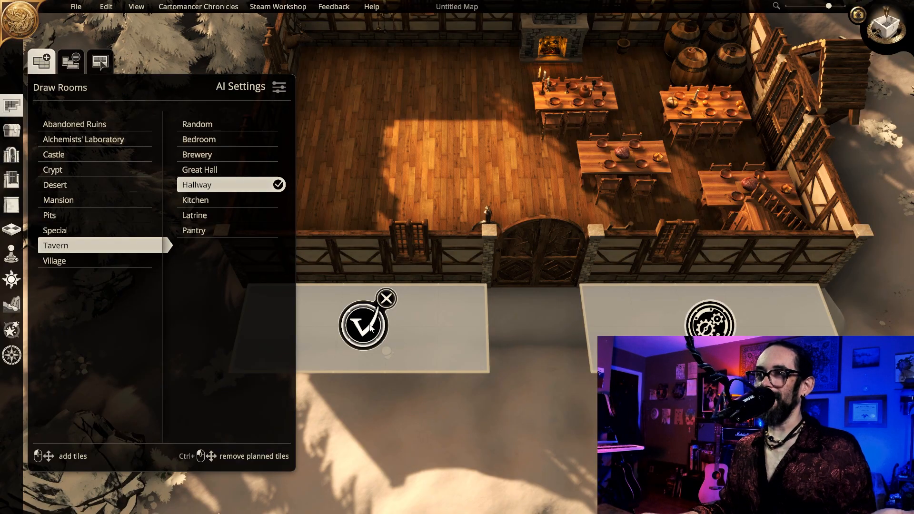
click(364, 326)
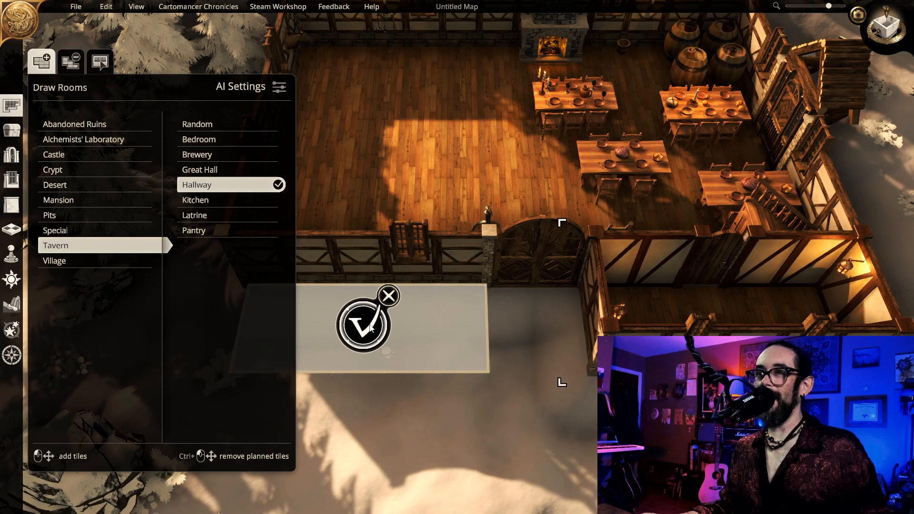
Step: Replace only the outer walls of both front hallway rooms with turned wooden banisters, undoing the attempt that also replaced the inner wall
key(a)
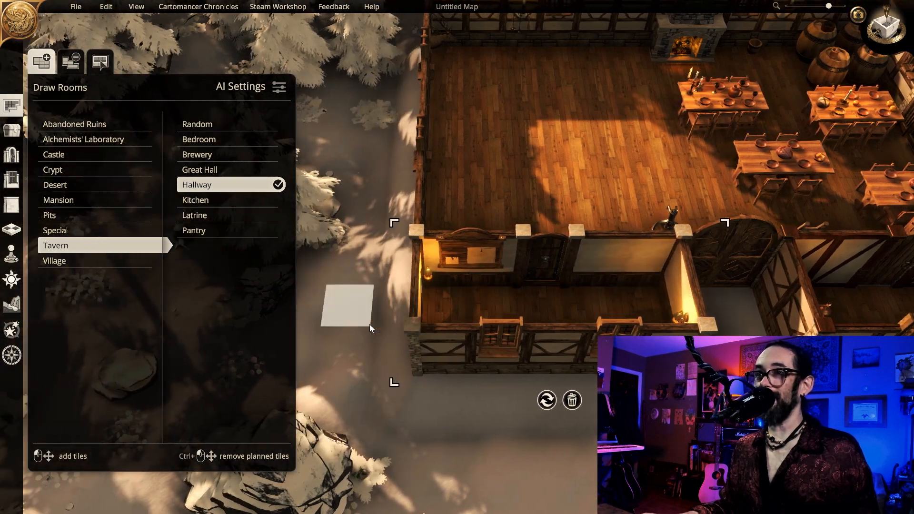
key(s)
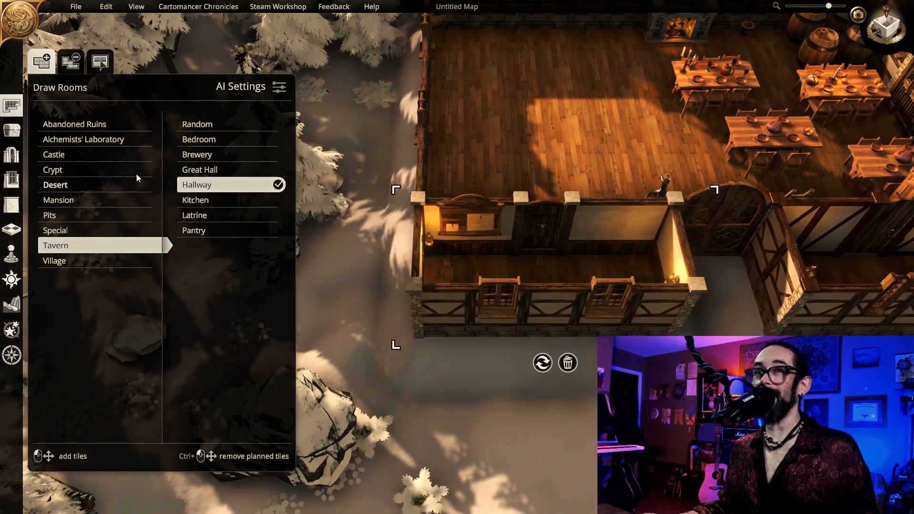
click(10, 180)
click(11, 205)
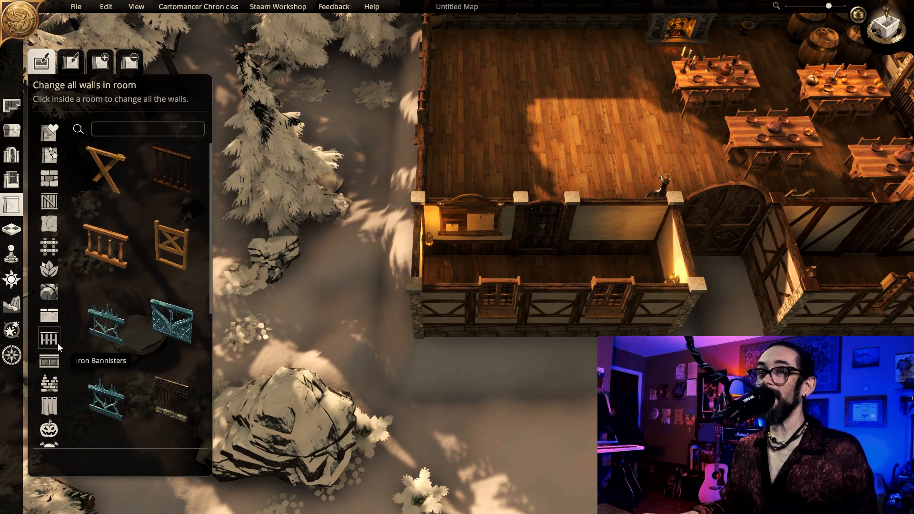
click(549, 312)
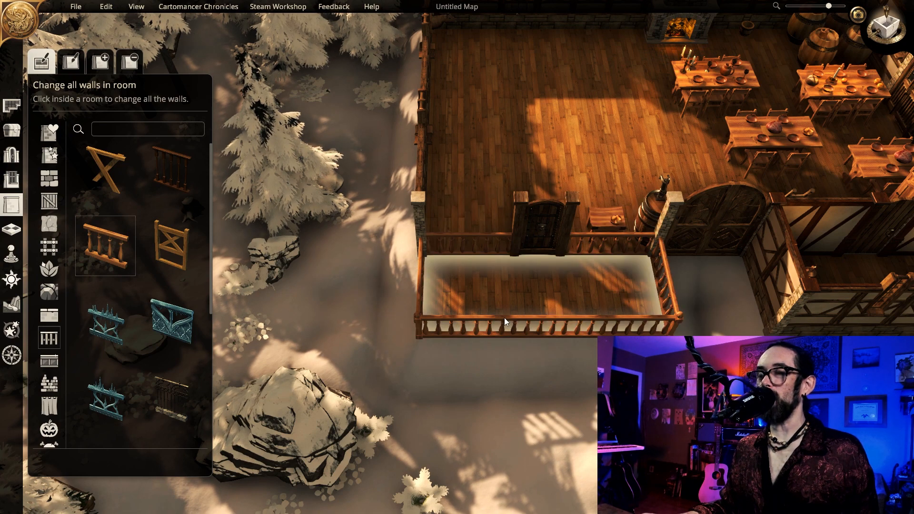
key(ctrl+z)
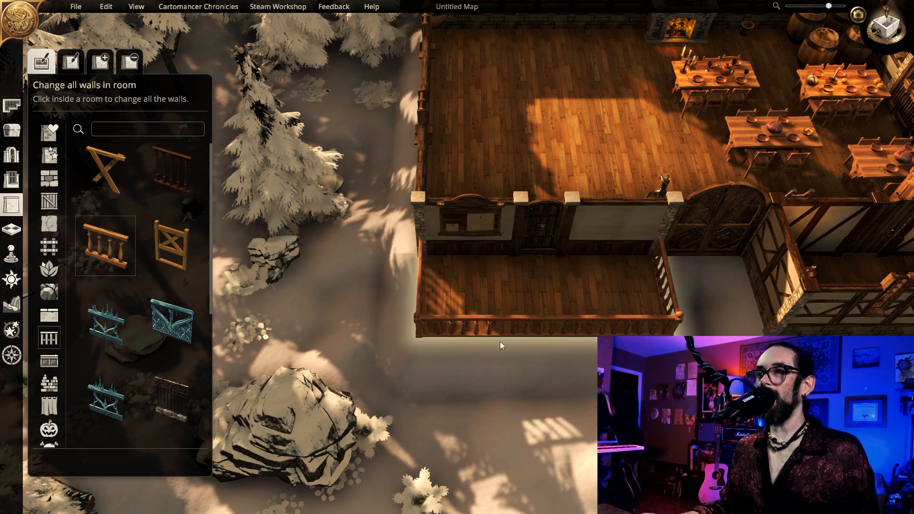
key(d)
key(d)
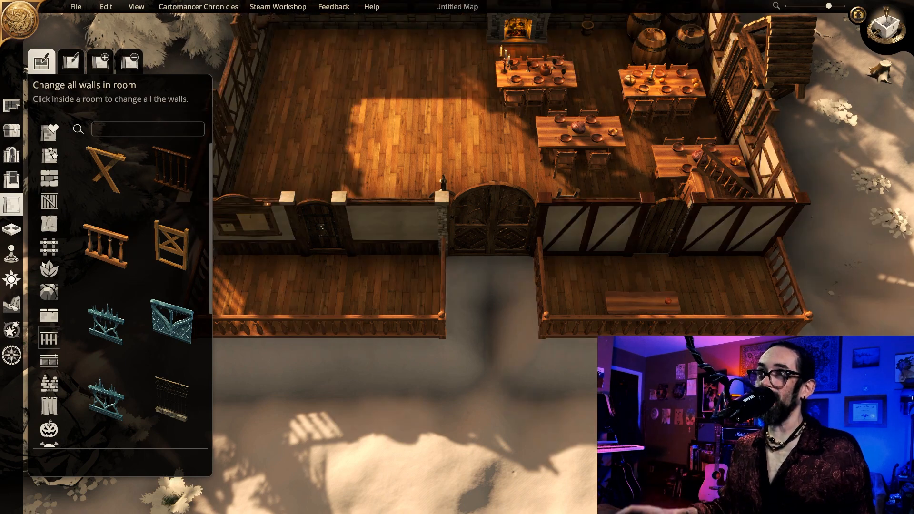
Step: Cover the great hall floor with the dark herringbone wood tile
key(w)
key(a)
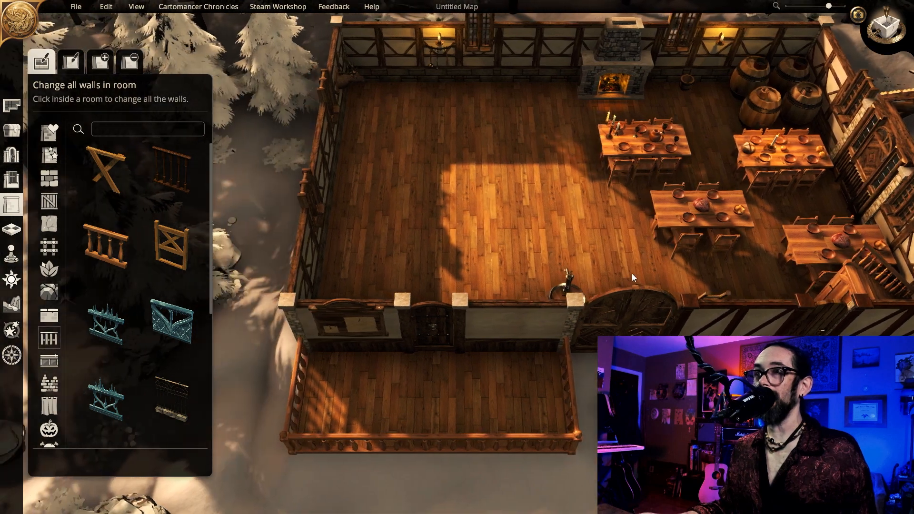
key(w)
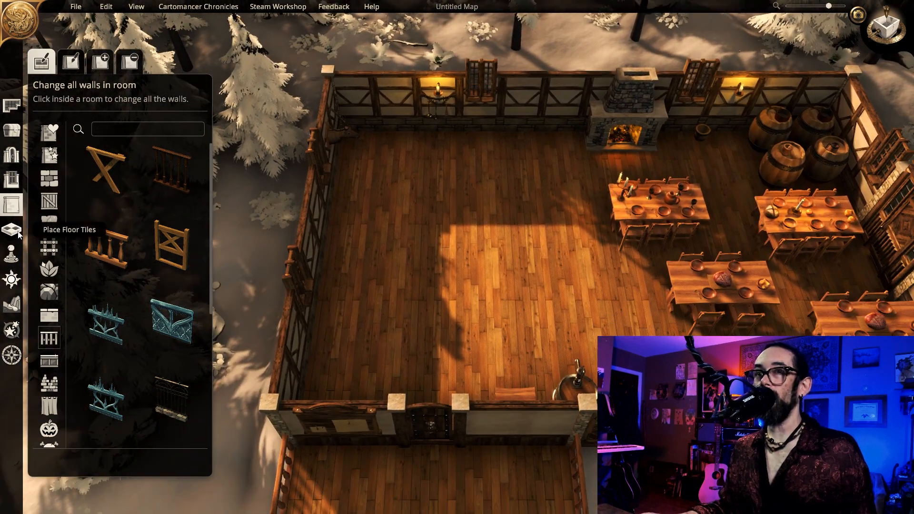
click(11, 229)
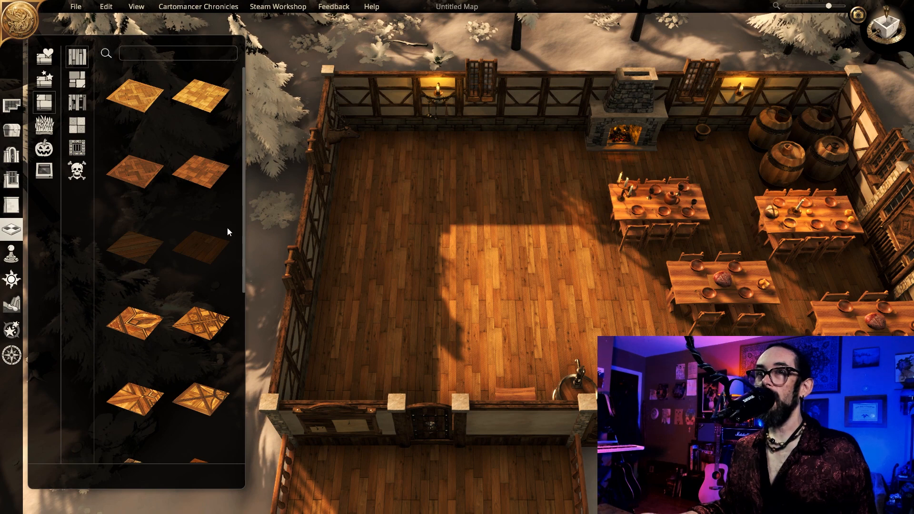
click(136, 253)
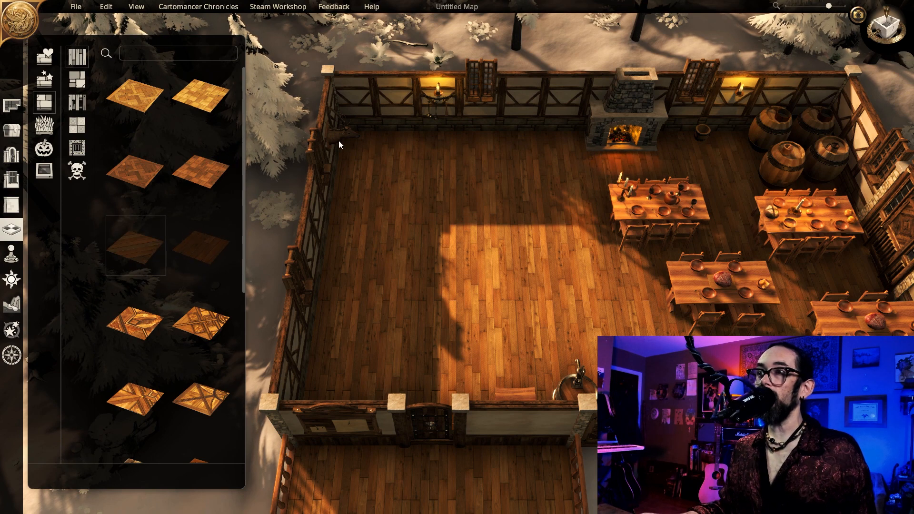
click(363, 153)
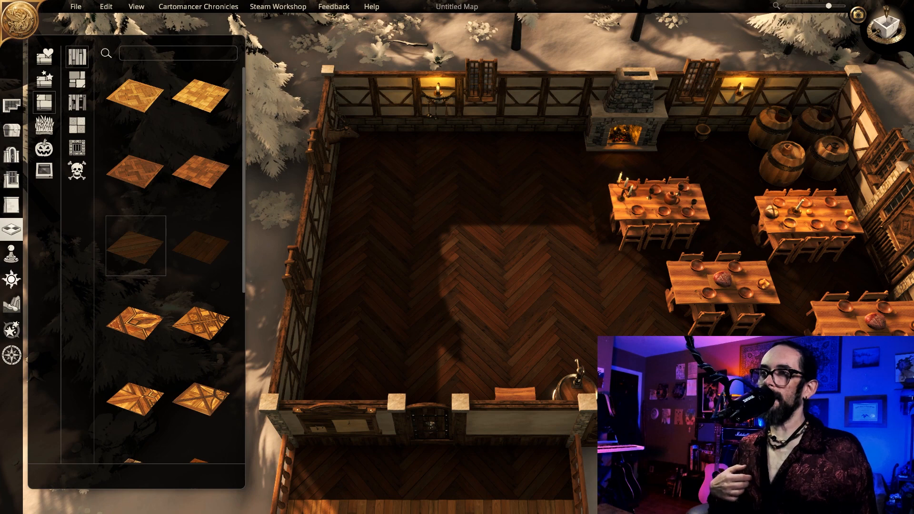
key(d)
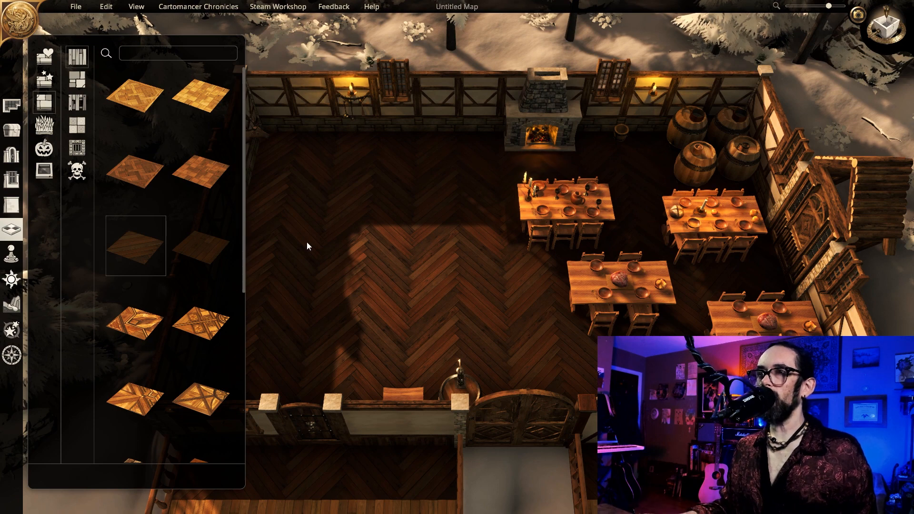
key(a)
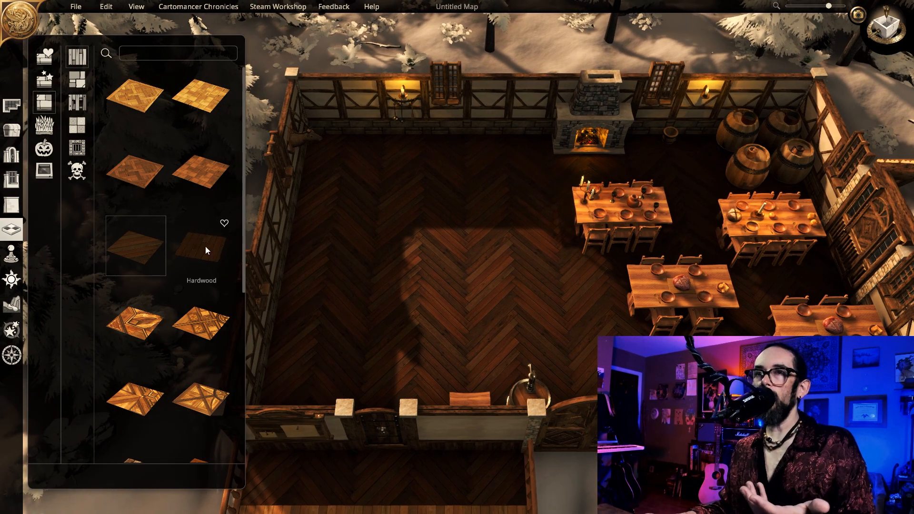
Step: Lay the dark weathered plank floor from the Ruined tiles across the great hall and both front porches
click(85, 102)
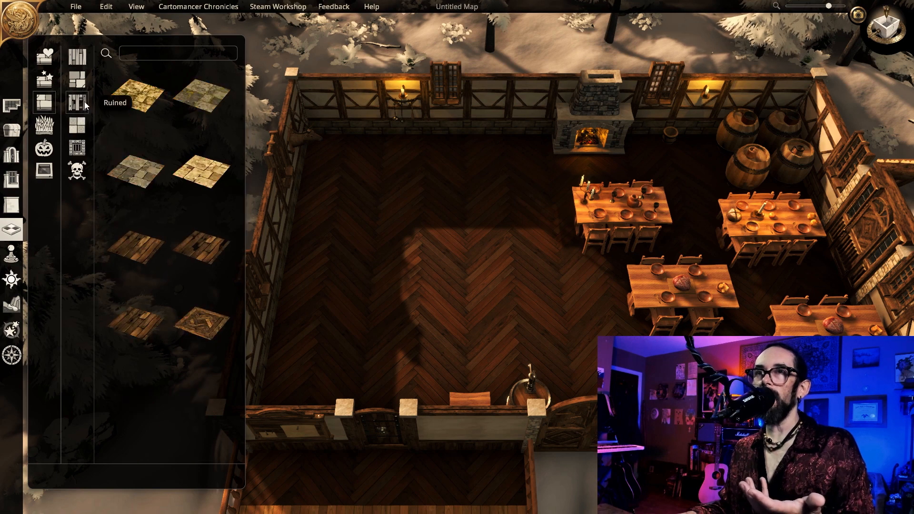
click(149, 250)
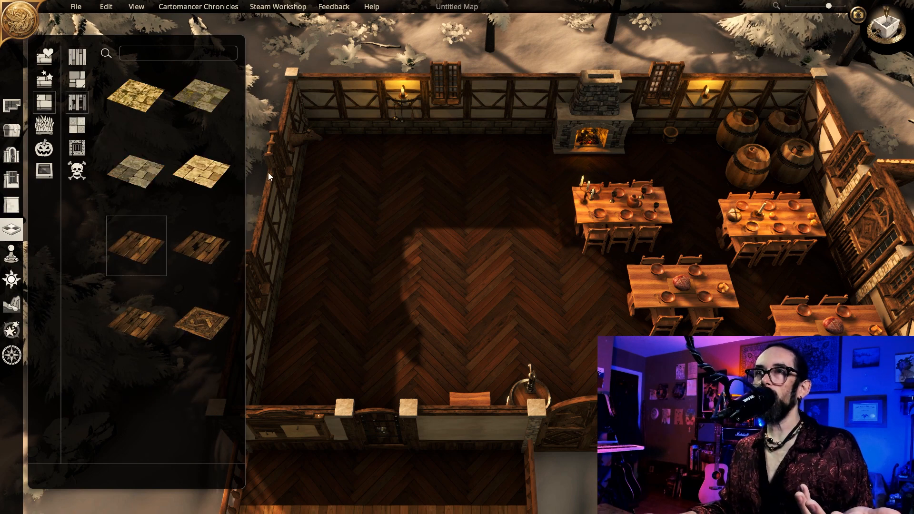
click(318, 149)
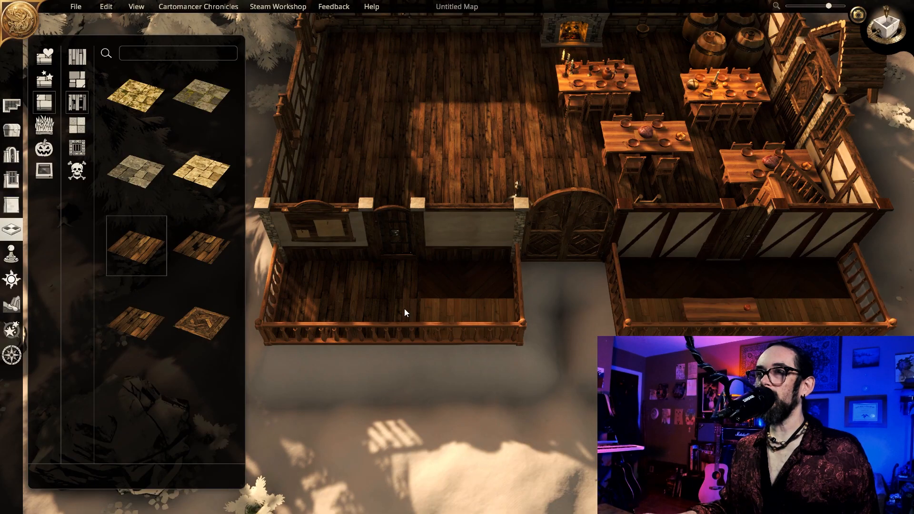
click(404, 312)
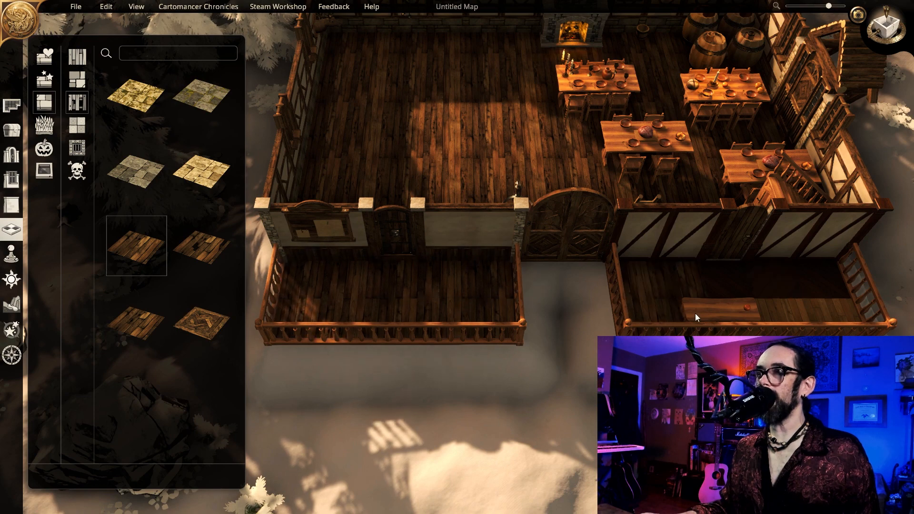
drag(695, 313, 845, 319)
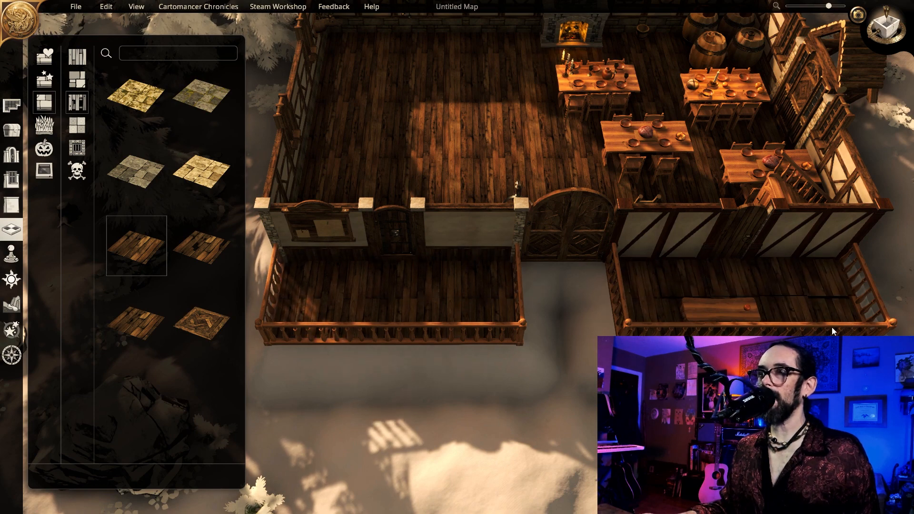
key(w)
key(w)
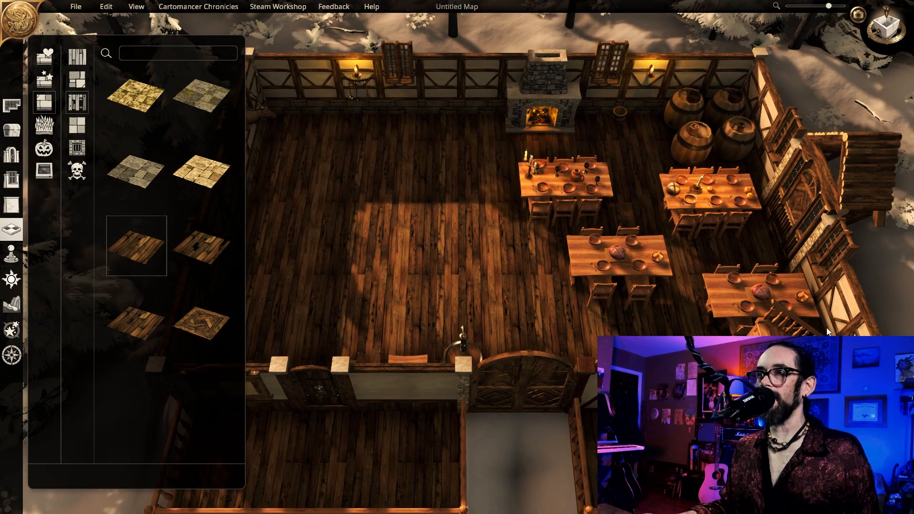
key(q)
key(e)
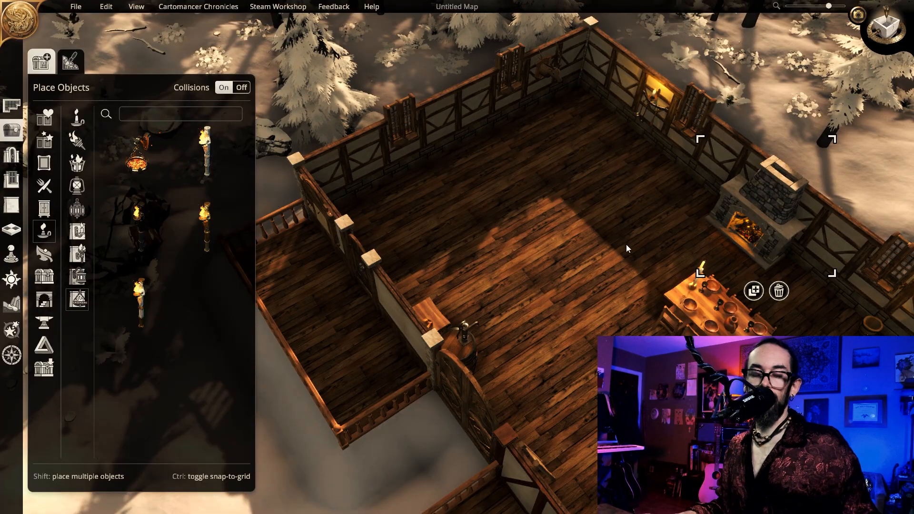
middle_drag(626, 245, 626, 245)
Step: Search the objects for "bar", build a bar from wooden counters in the empty back corner, and move the mounted antlers onto the back wall
key(w)
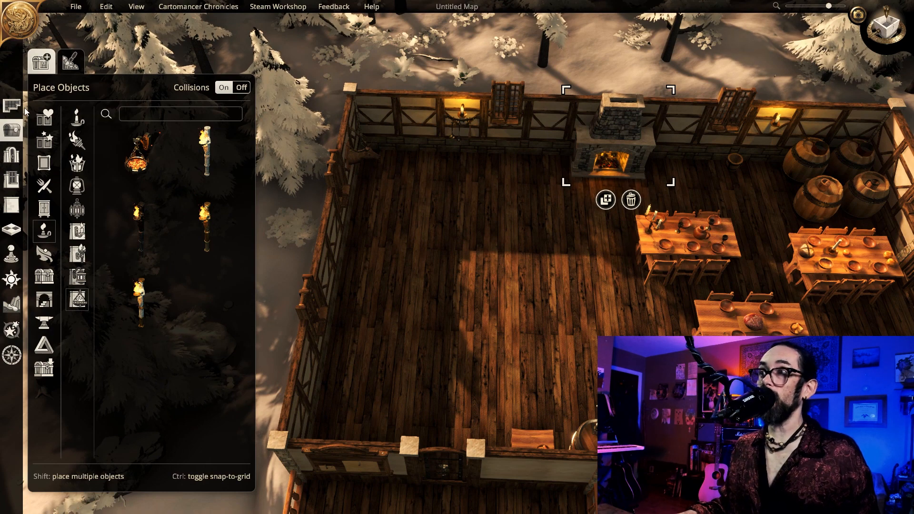
key(d)
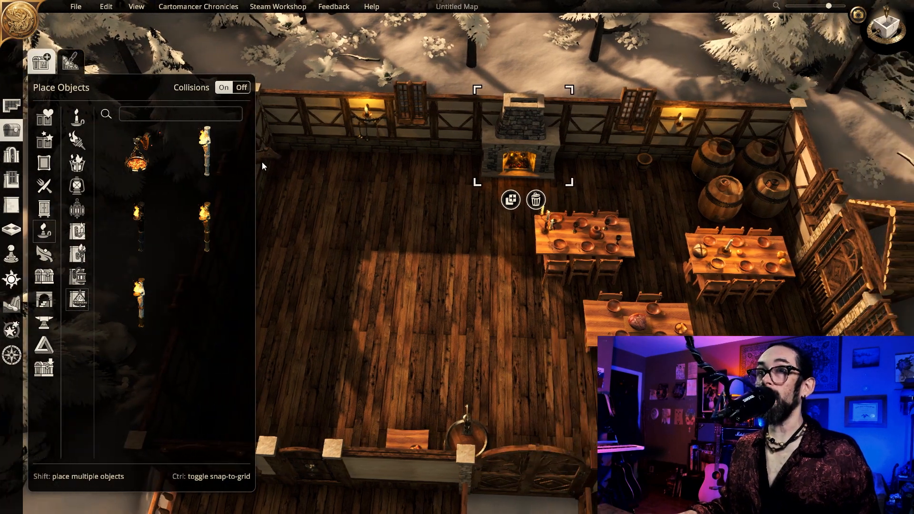
click(146, 116)
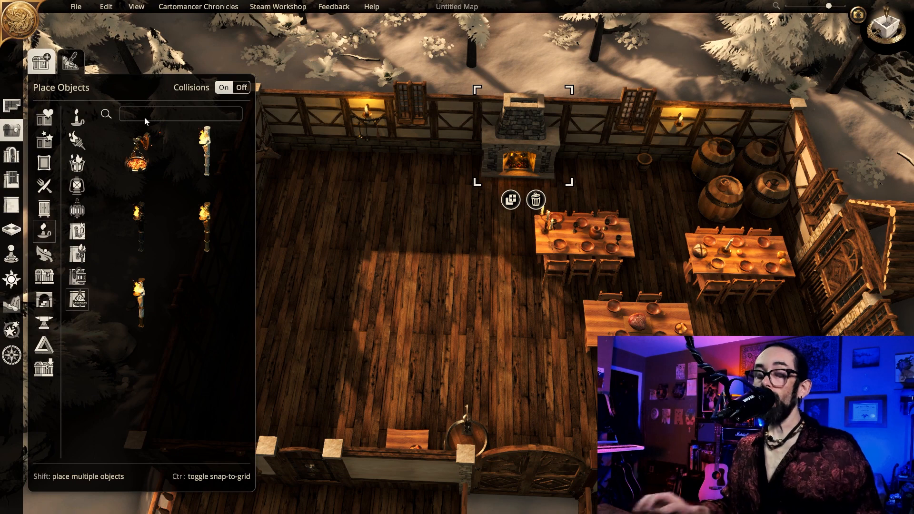
text(bar)
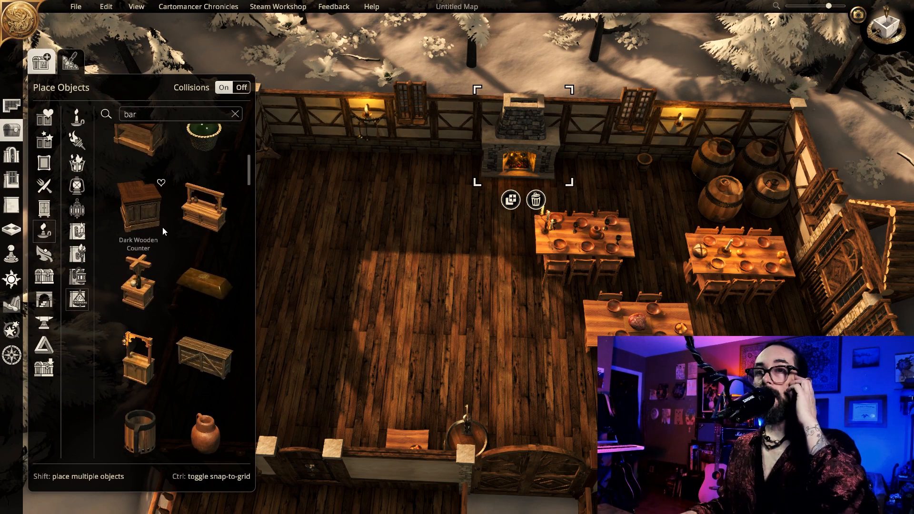
scroll(162, 227, down, 5)
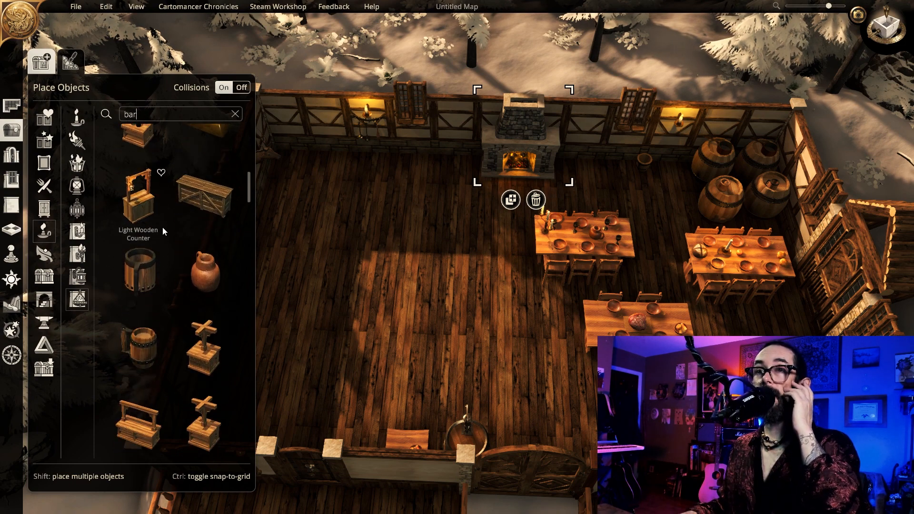
scroll(162, 227, down, 8)
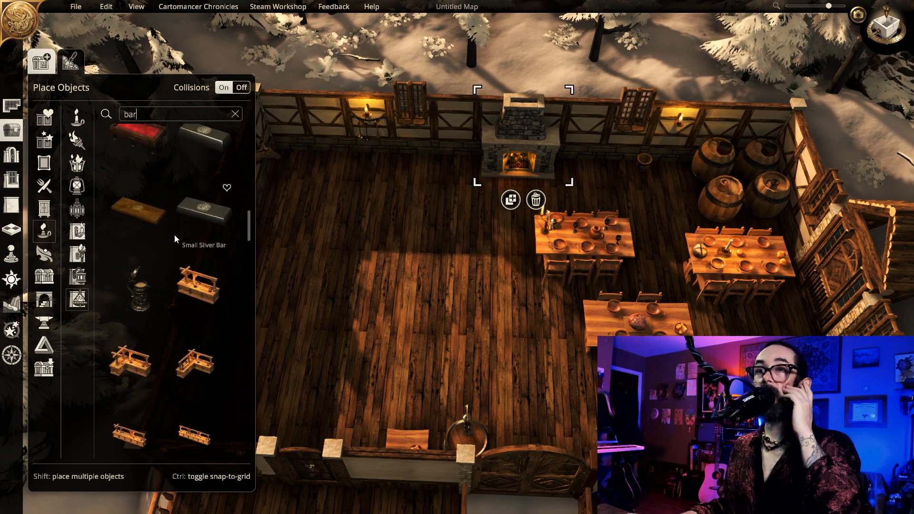
scroll(147, 370, down, 2)
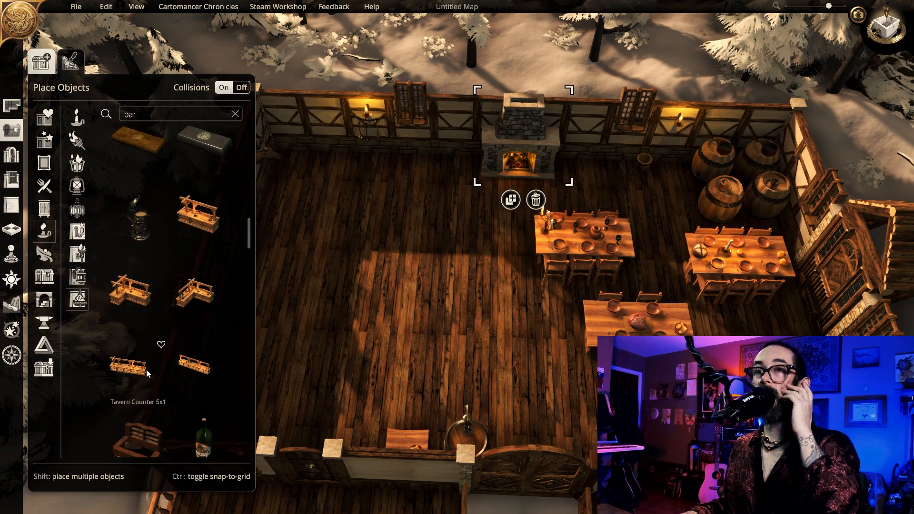
scroll(147, 369, up, 10)
click(138, 377)
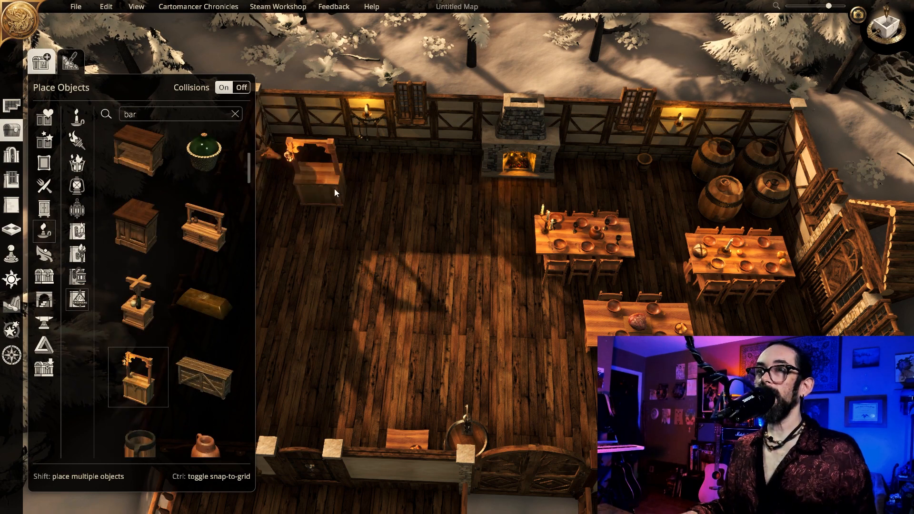
click(398, 187)
click(211, 247)
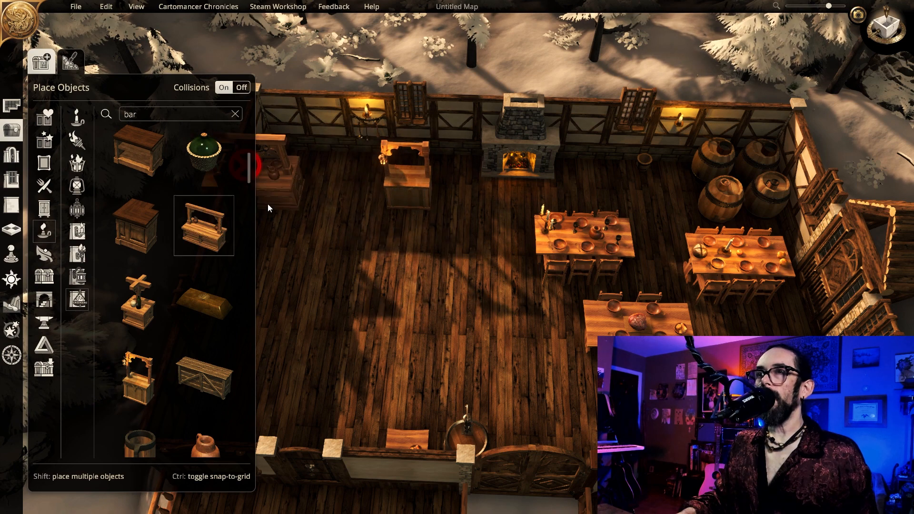
click(341, 203)
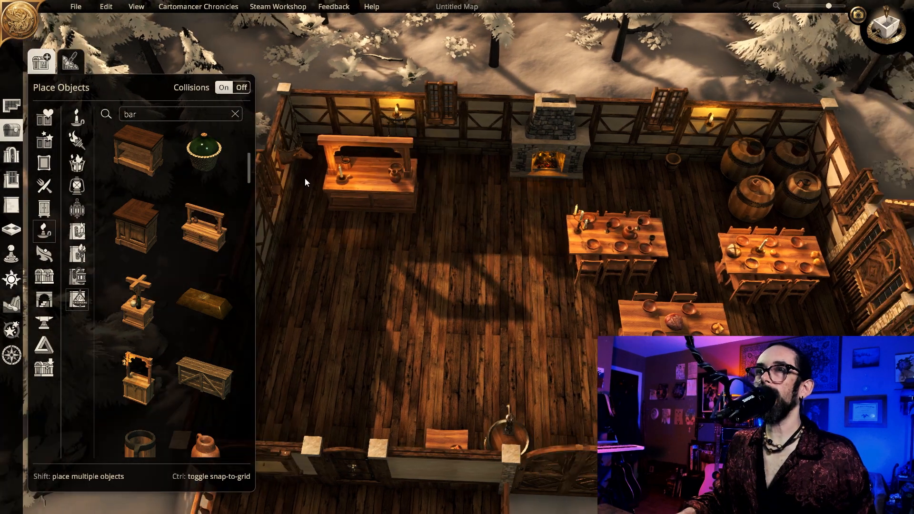
drag(297, 151, 351, 97)
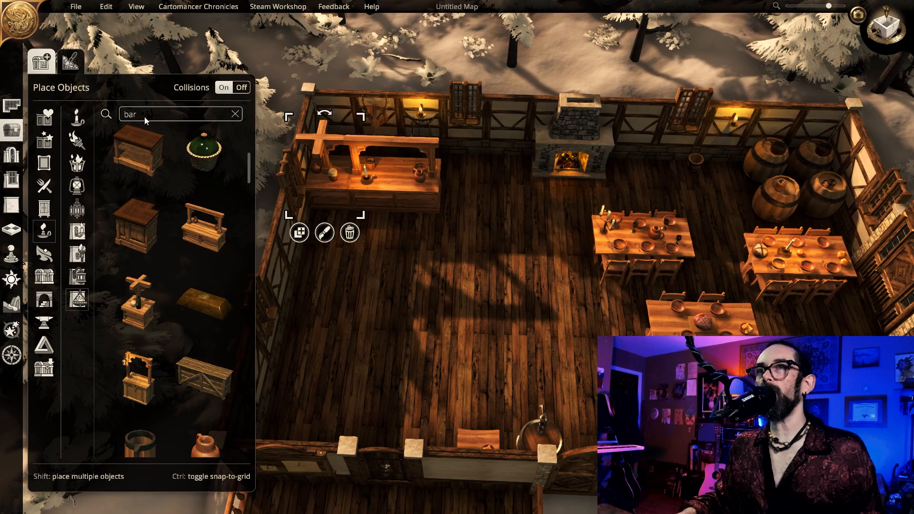
Step: Search the objects for "Stoo" and place three red bar stools in an evenly spaced row along the front of the bar
click(144, 116)
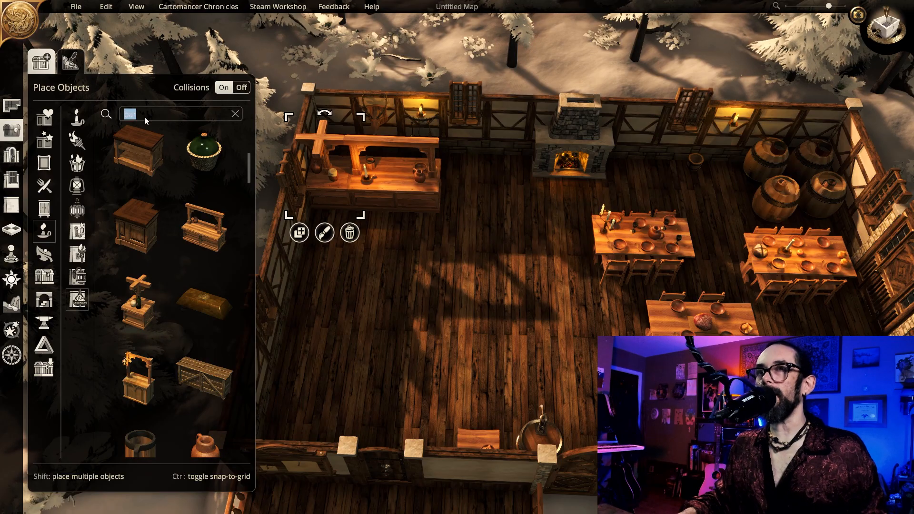
text(Stoo)
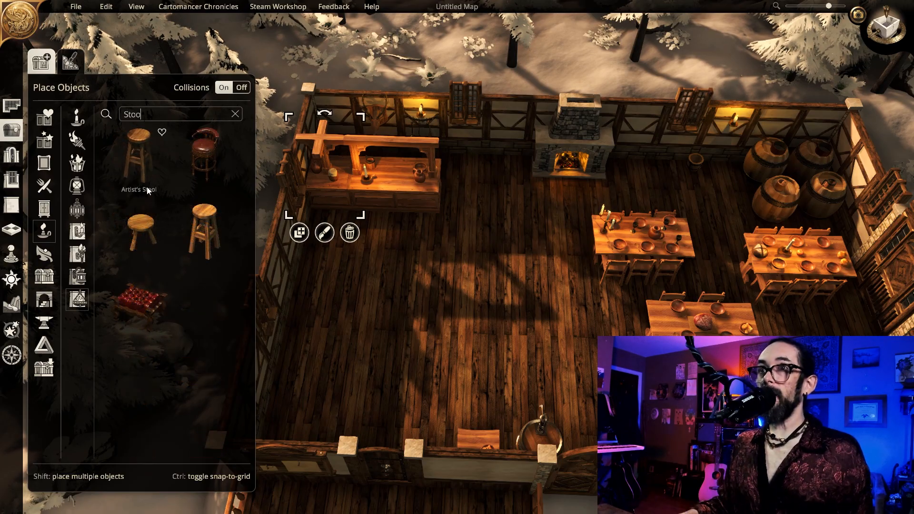
click(198, 169)
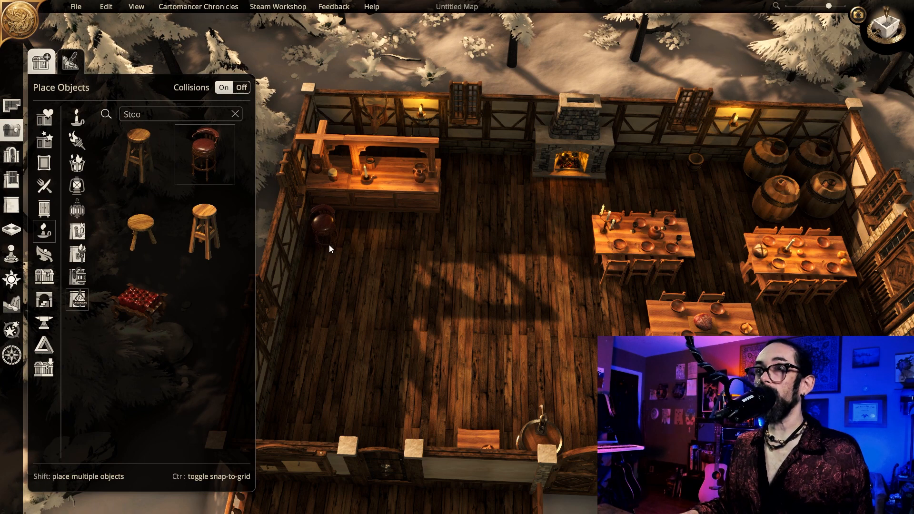
scroll(331, 238, down, 3)
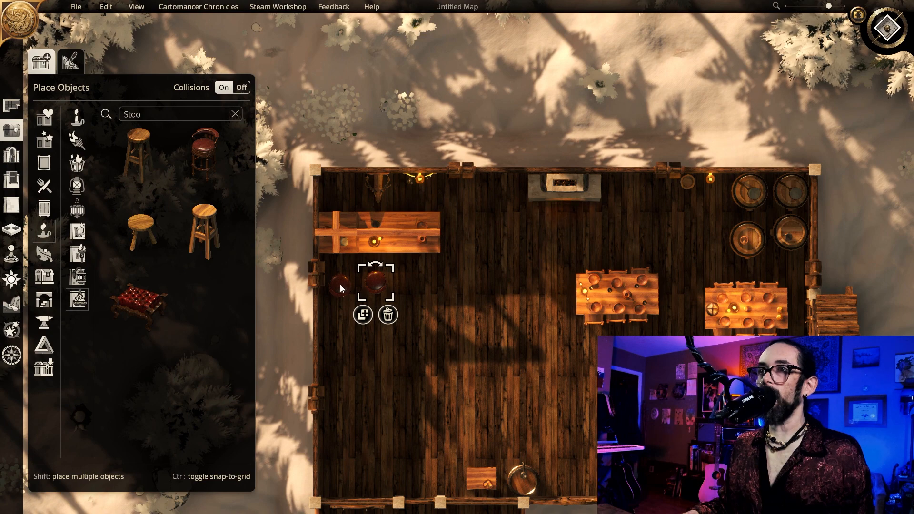
drag(340, 284, 377, 277)
click(374, 280)
click(365, 312)
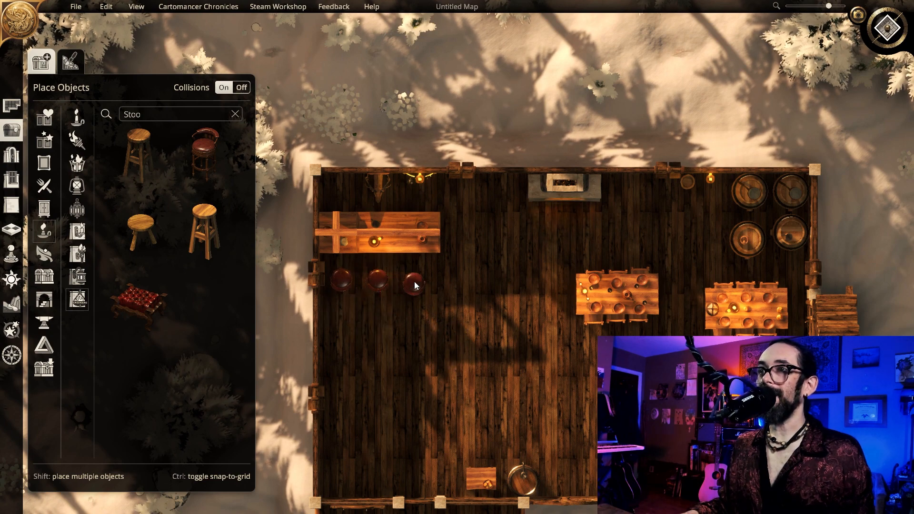
click(418, 283)
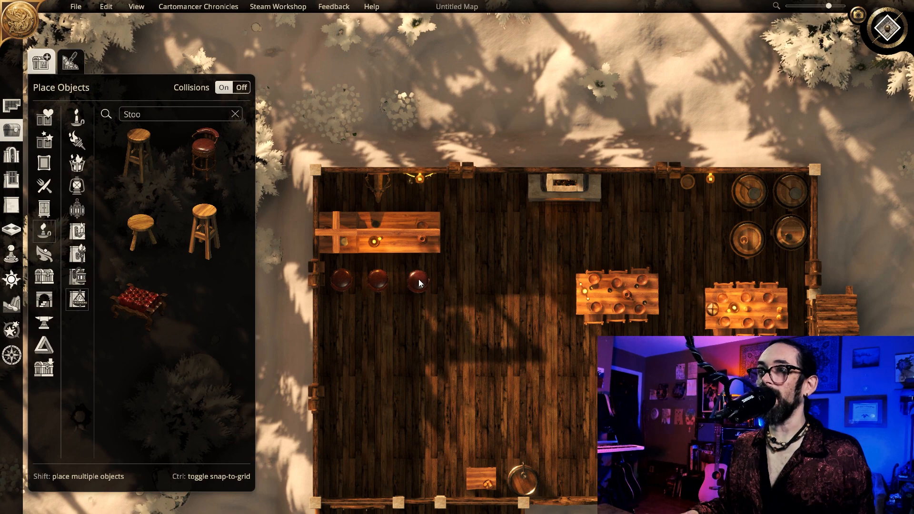
click(418, 279)
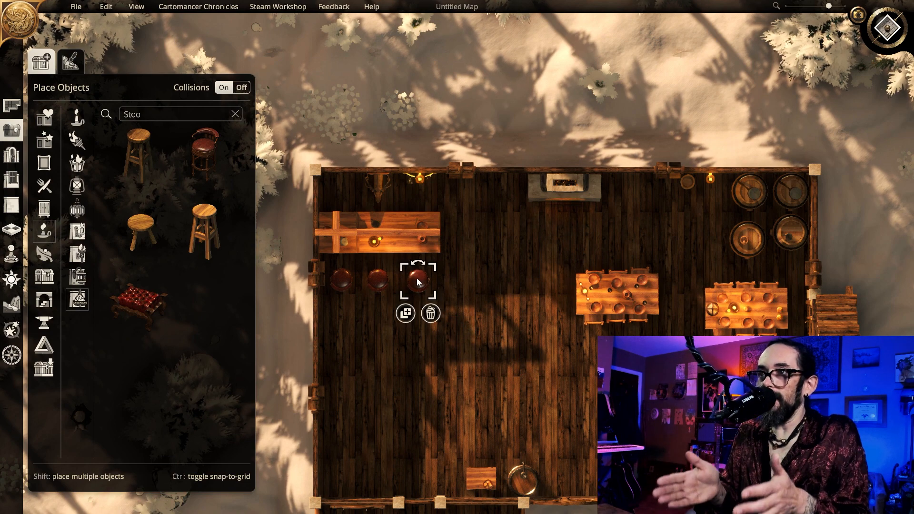
click(504, 252)
Step: Return to the angled perspective view and move the dining table nearest the fireplace directly in front of it, closer to the bar
click(885, 39)
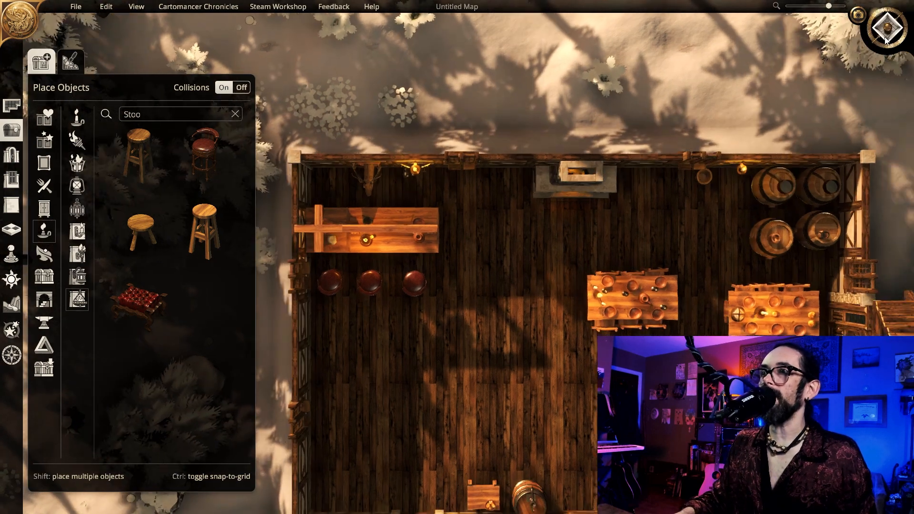
click(896, 25)
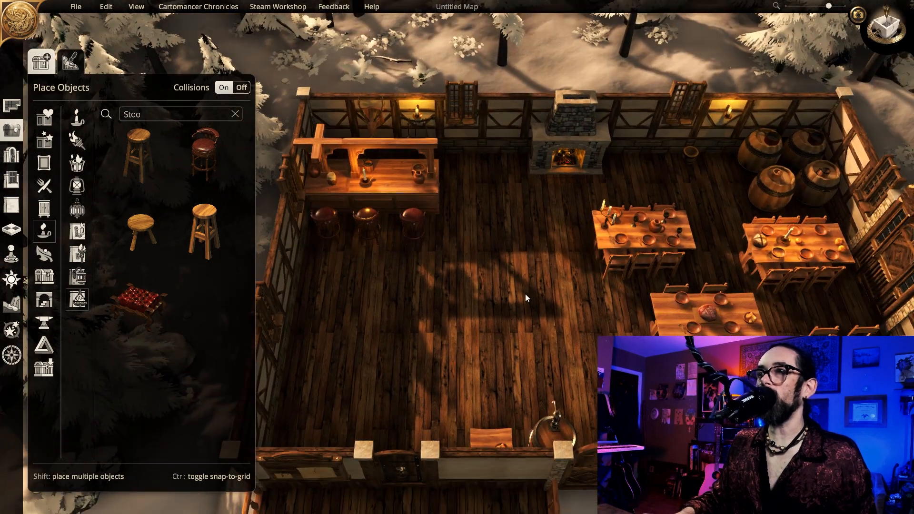
drag(607, 246, 516, 238)
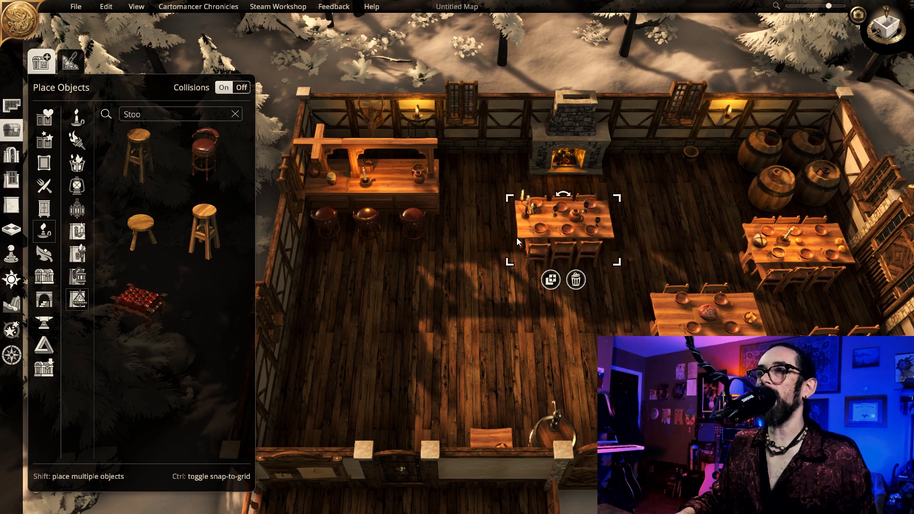
Step: Turn the dining table lengthwise in front of the fireplace and rearrange the other tables toward the hall's front wall
scroll(516, 238, down, 5)
scroll(516, 238, down, 2)
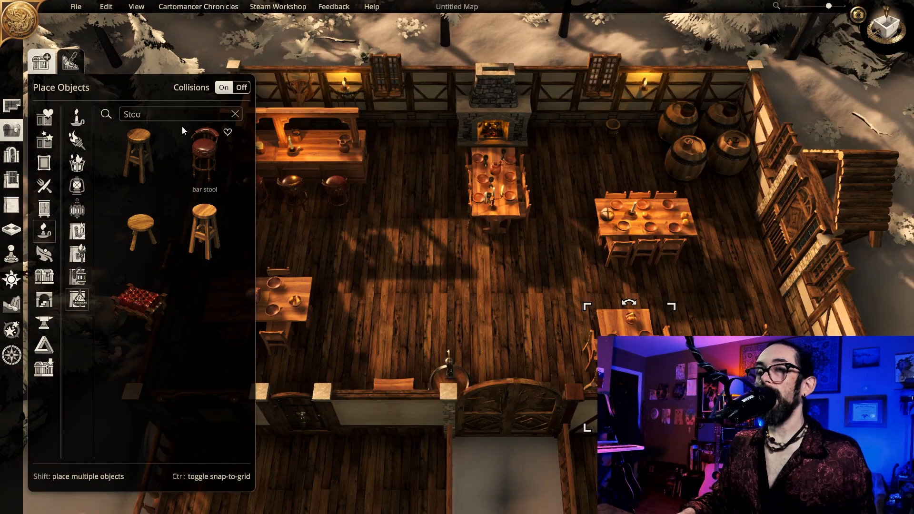
Step: Delete the roofed side door from the great hall's side wall near the barrels
click(181, 116)
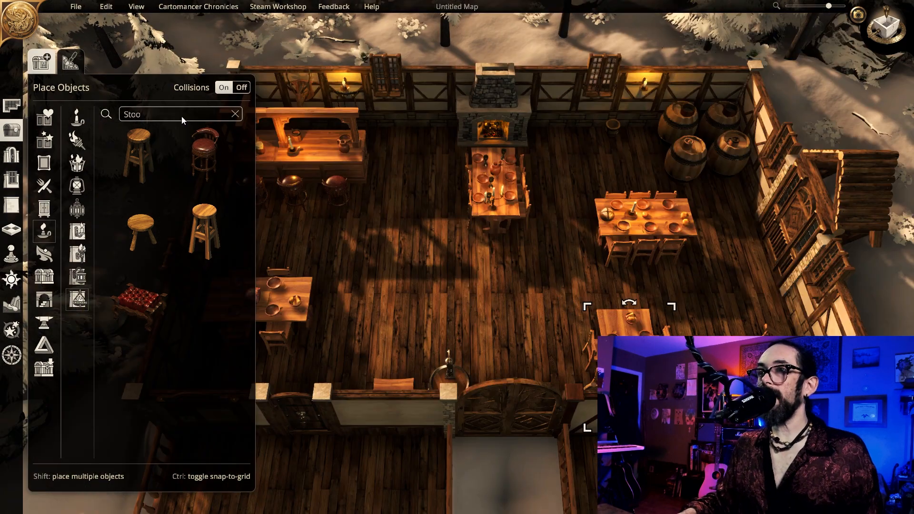
key(a)
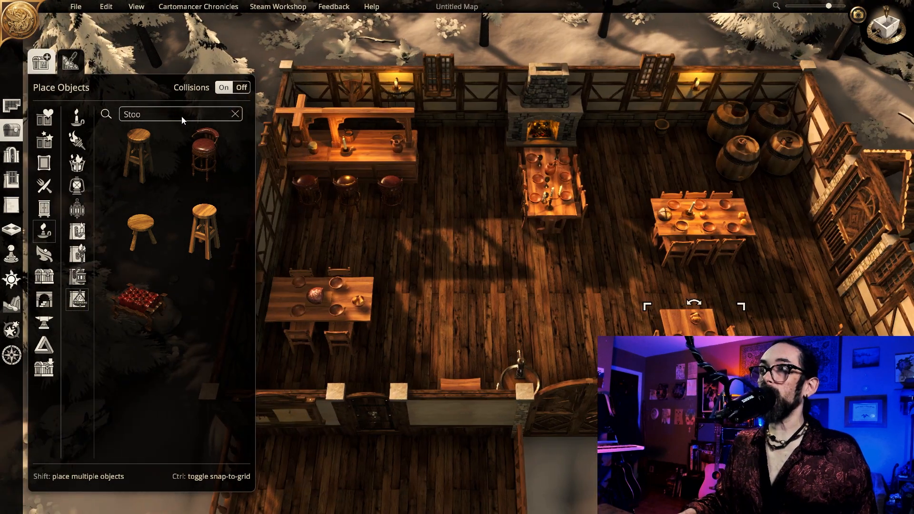
key(d)
key(s)
click(753, 143)
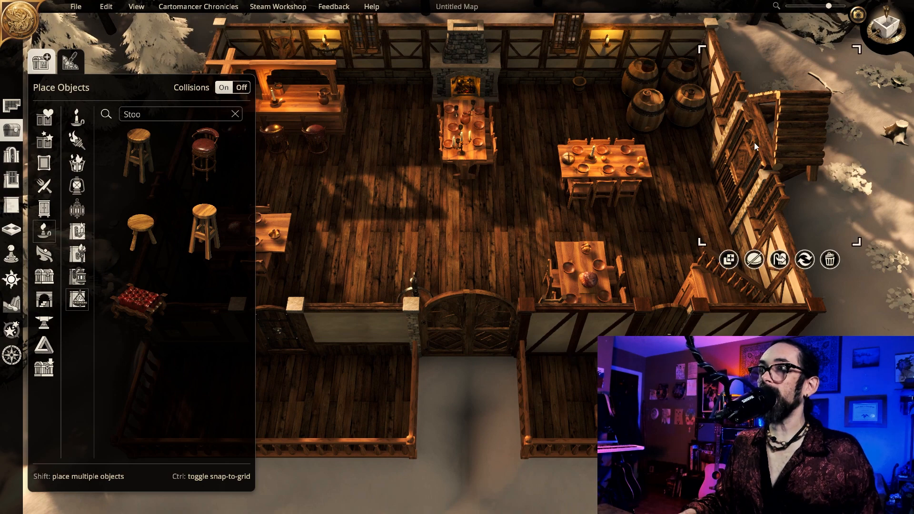
key(Delete)
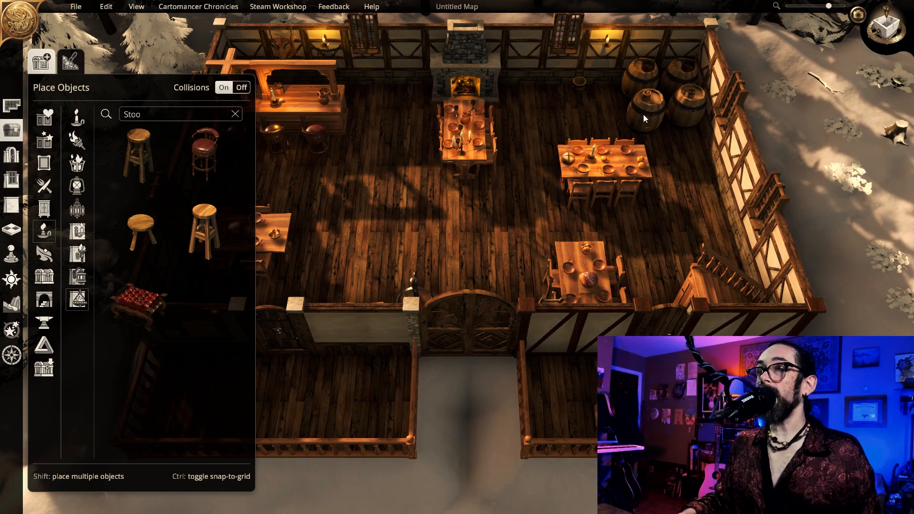
Step: Move one barrel from the corner stack toward the side wall and another next to the end of the bar
drag(643, 118, 699, 135)
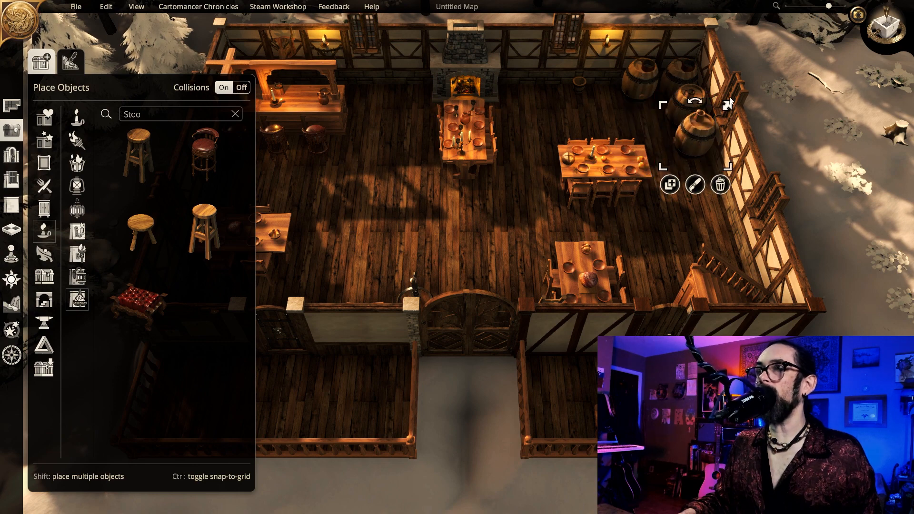
drag(728, 101, 347, 106)
click(412, 187)
Step: Duplicate the lit wall candle near the bar and place two copies on the back wall, one on each side of the fireplace
key(a)
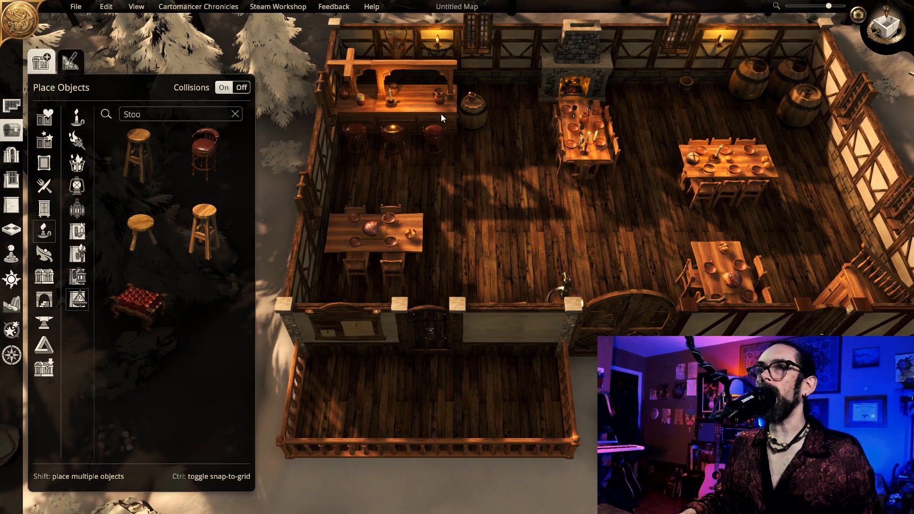
click(435, 43)
click(400, 72)
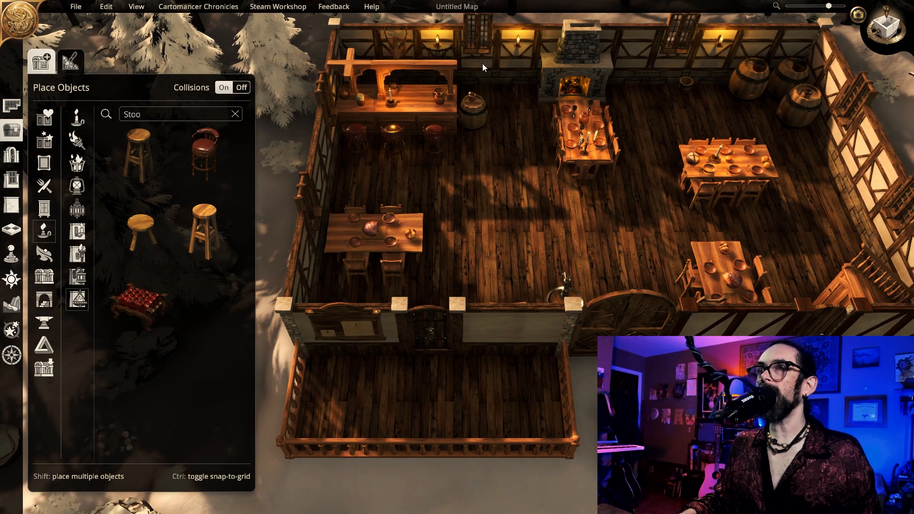
click(486, 55)
click(483, 70)
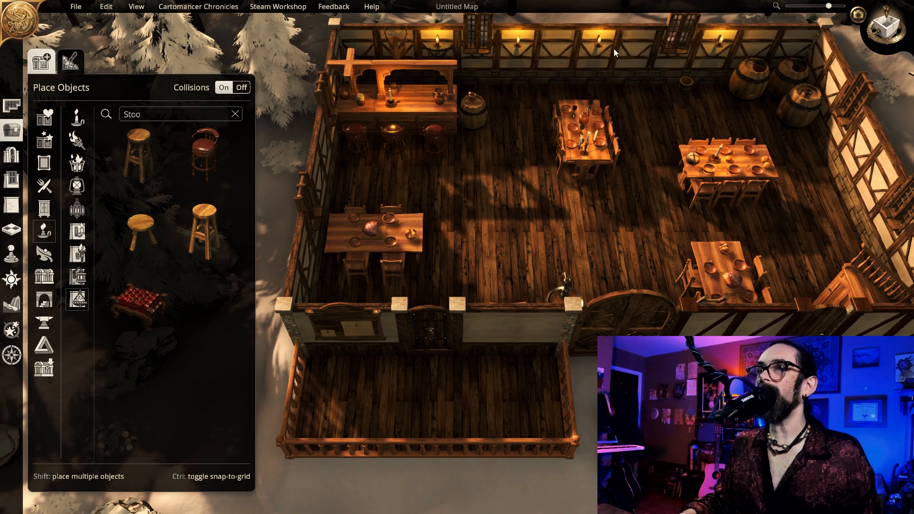
click(628, 46)
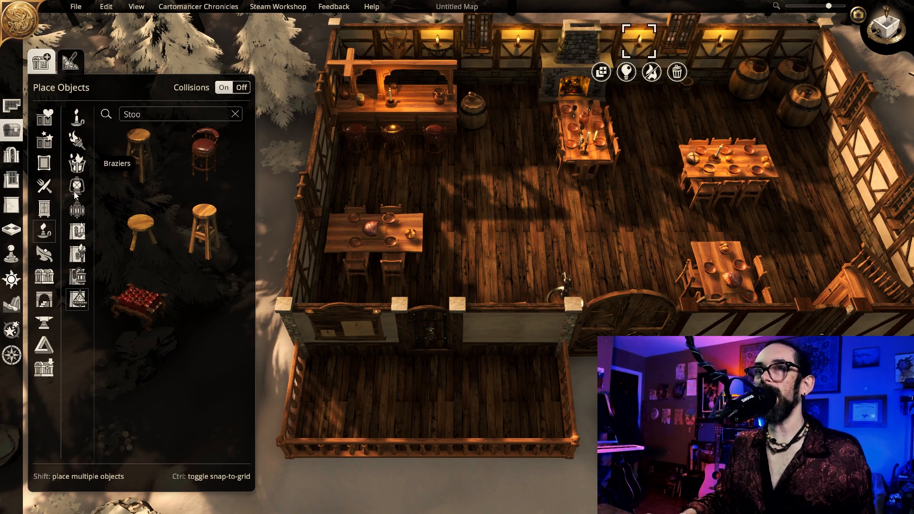
Step: Hang a chandelier with dangling yellow-green lamps between the bar and fireplace, scale it down slightly and brighten its light
click(77, 209)
click(210, 320)
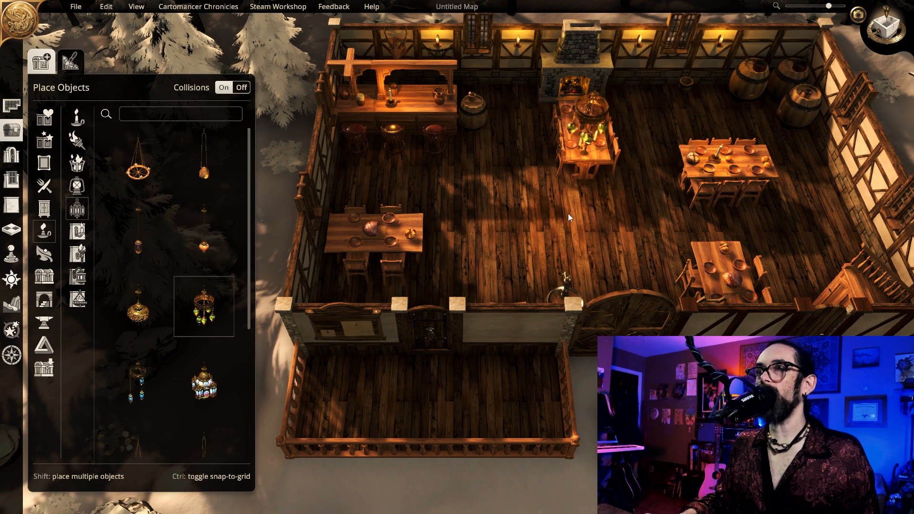
click(496, 162)
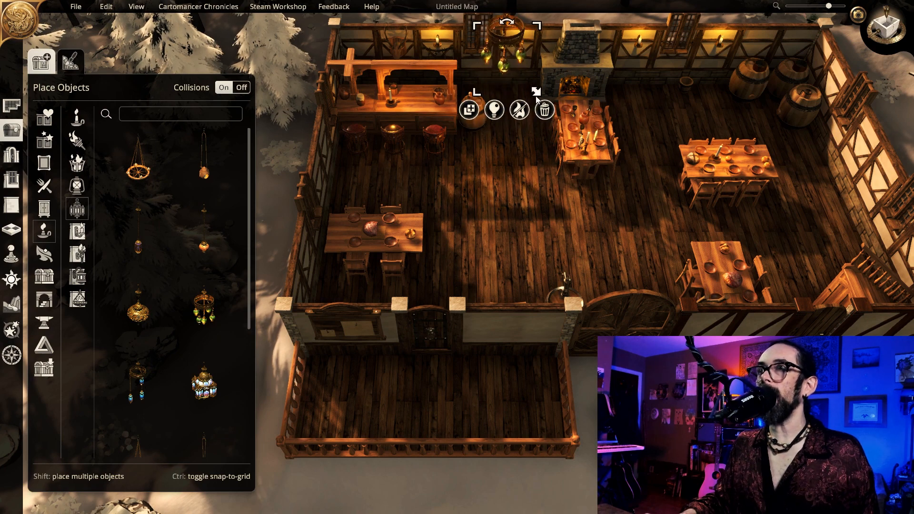
drag(537, 98, 527, 89)
click(492, 128)
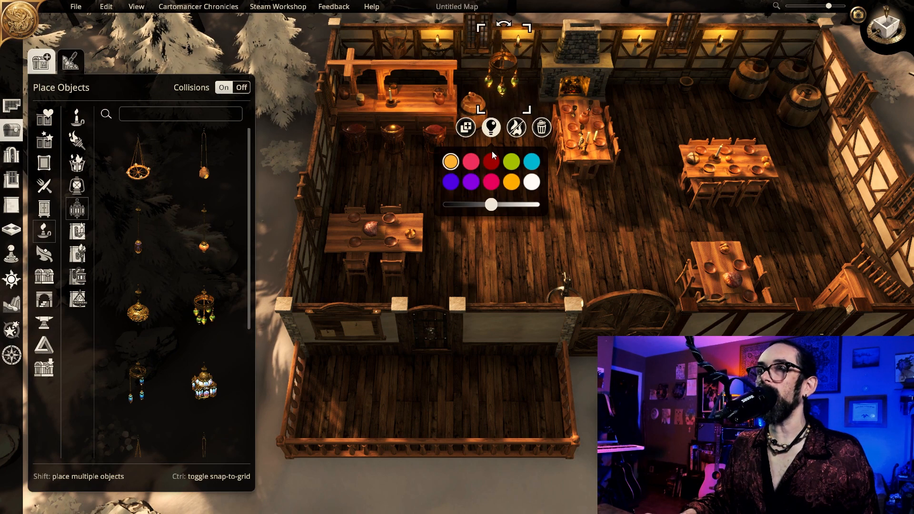
mouse_move(494, 211)
mouse_down()
mouse_move(520, 209)
mouse_move(470, 208)
mouse_move(508, 206)
mouse_up()
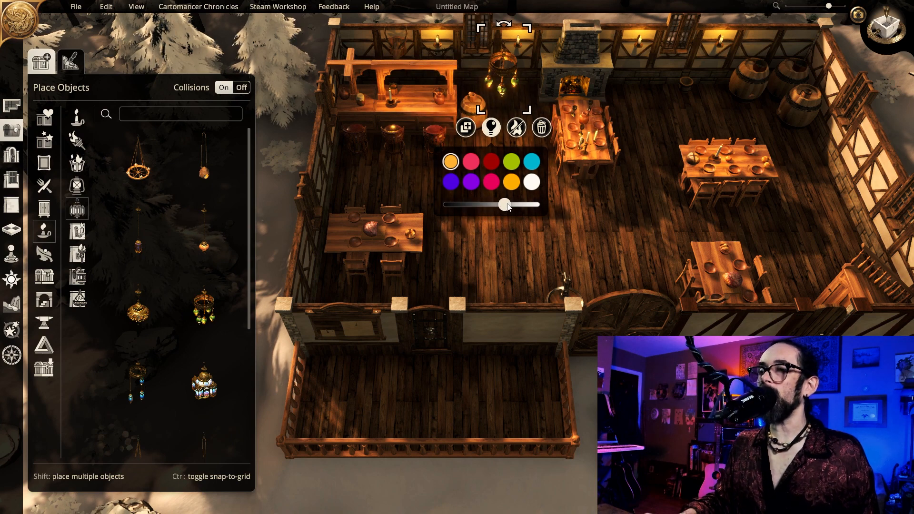
click(585, 200)
Step: Duplicate the chandelier beside the bar and hang the copy over the barrels in the opposite back corner
key(d)
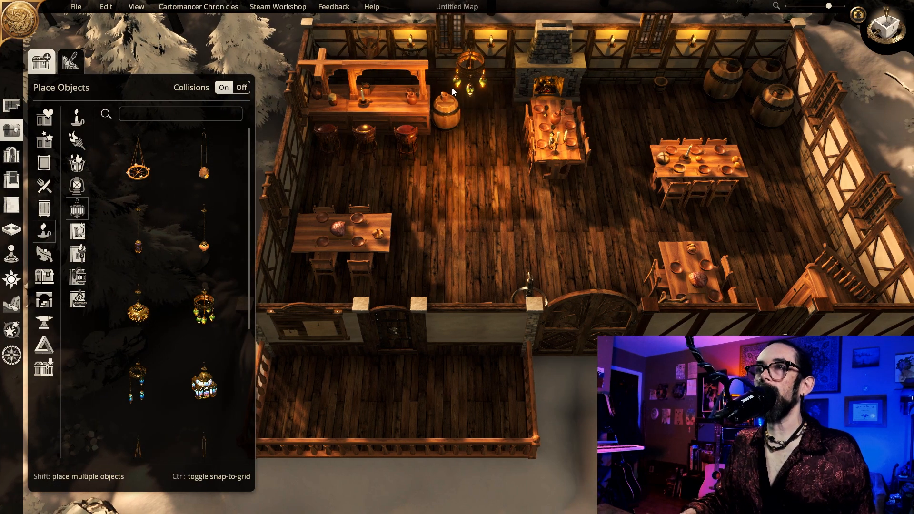
click(466, 87)
click(432, 128)
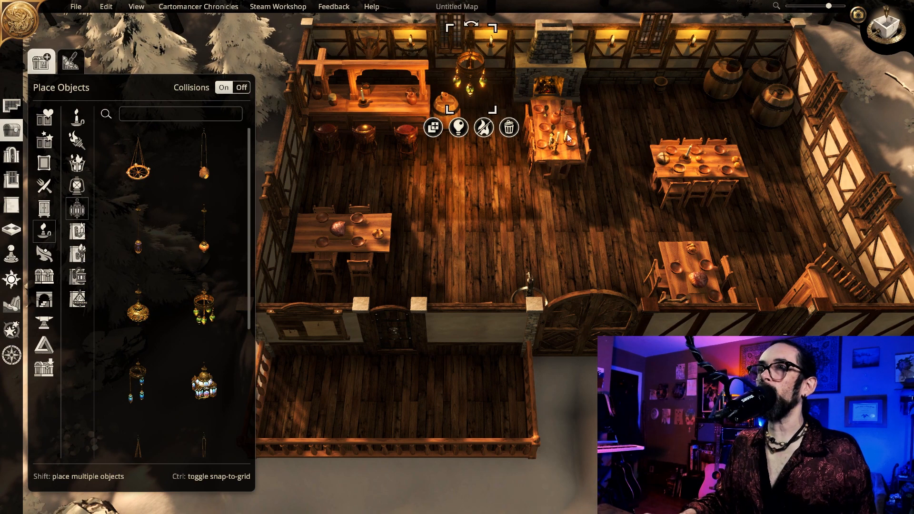
click(689, 129)
Step: Switch the map lighting to night and try purple and teal as the ambient light colour
click(12, 279)
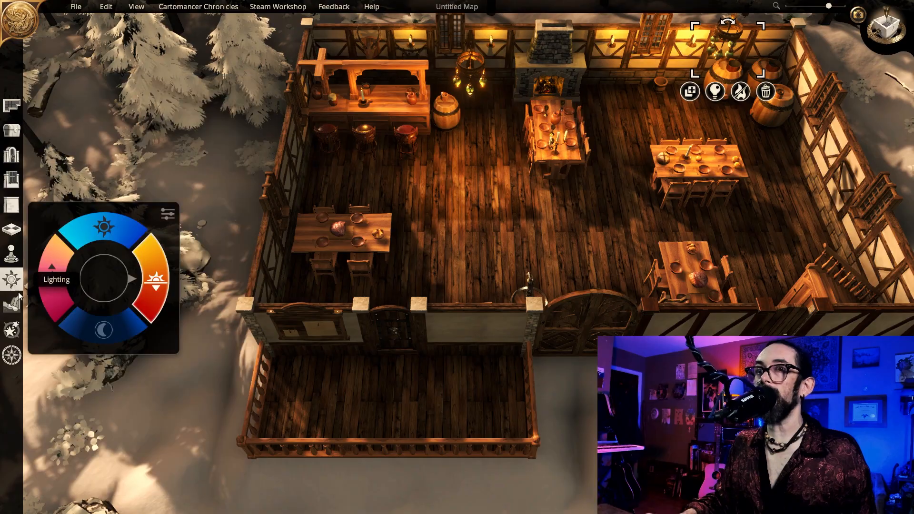
click(100, 328)
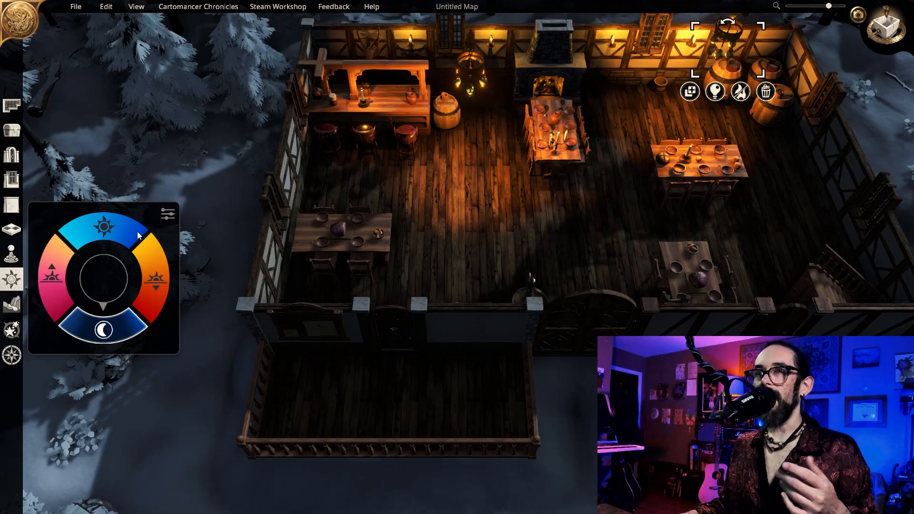
click(168, 214)
click(316, 313)
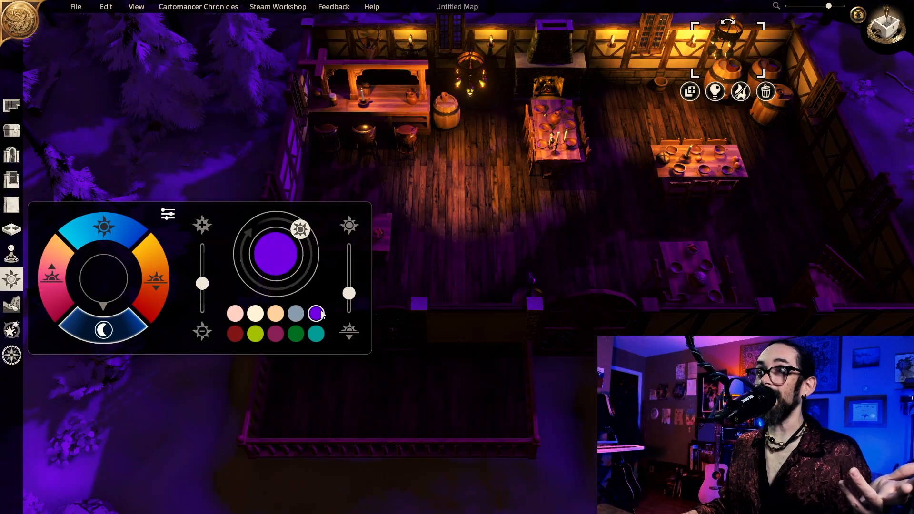
click(316, 337)
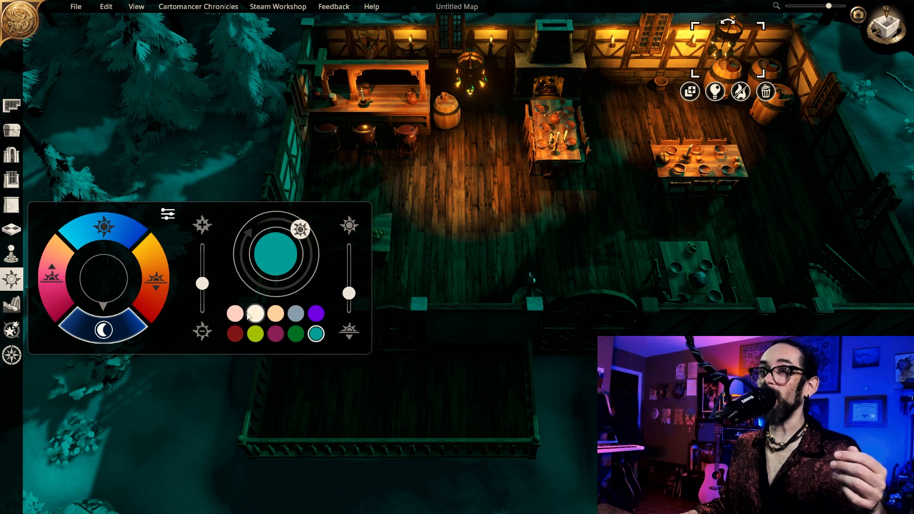
Step: Set the night light to the warm peach colour, after trying cream, and lower its overall brightness
click(265, 316)
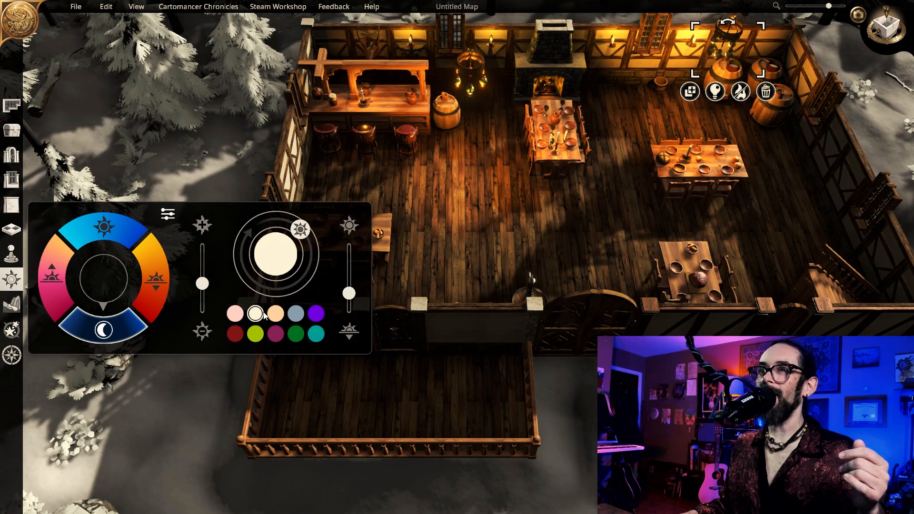
click(274, 315)
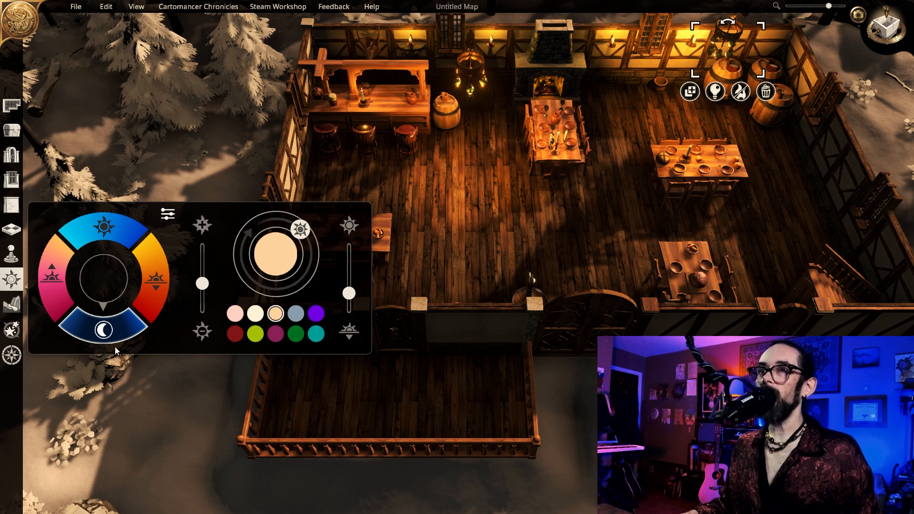
drag(204, 283, 211, 284)
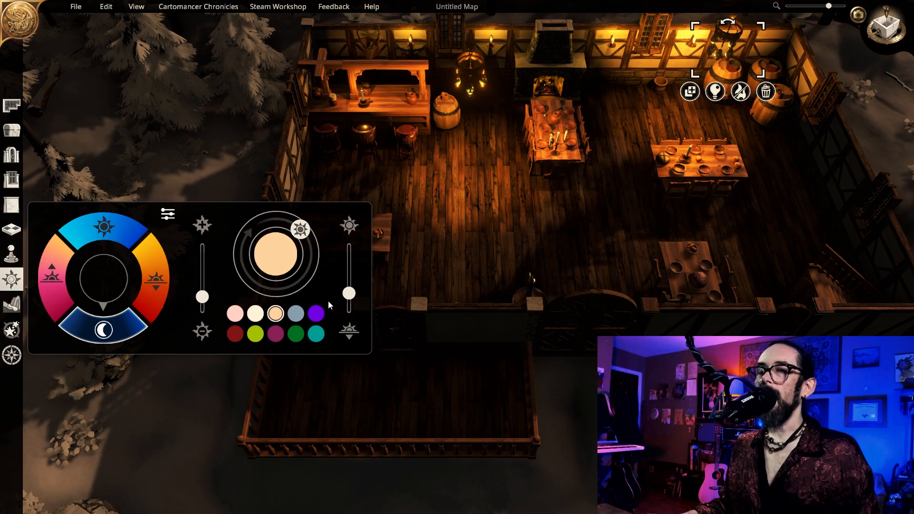
click(13, 280)
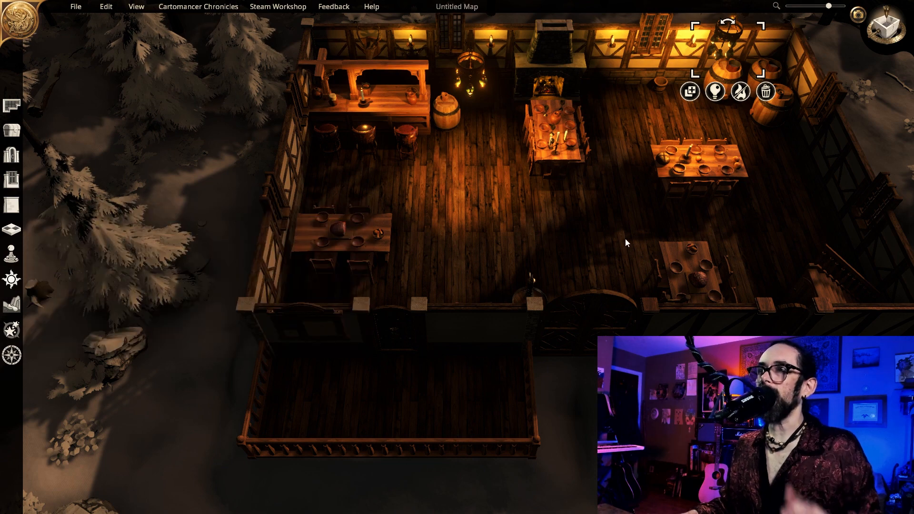
Step: Place a dark red corner staircase from the Stairs Up structural objects against the side wall, shifting the nearby dining table back
click(878, 43)
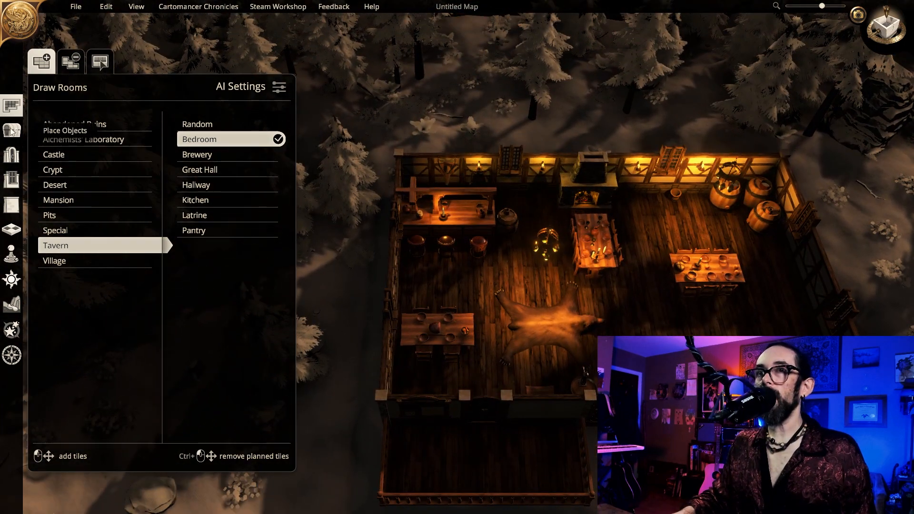
click(12, 130)
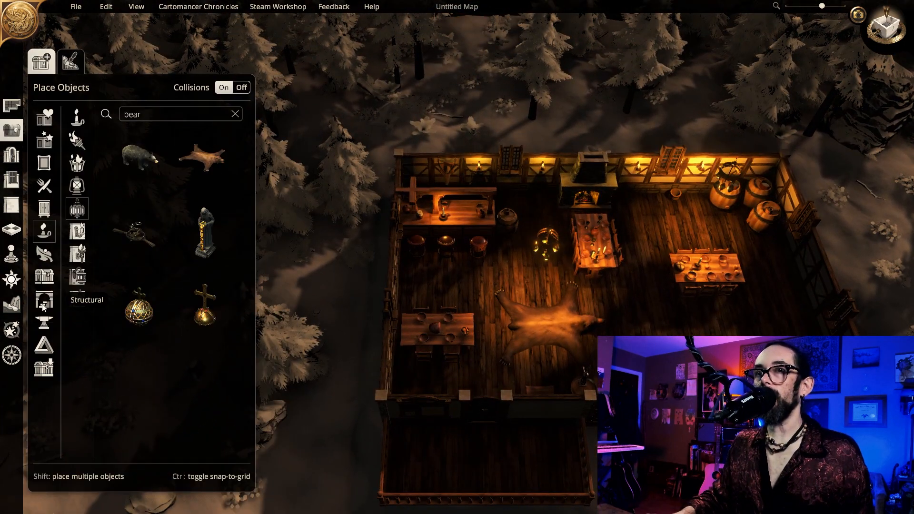
click(42, 305)
click(78, 118)
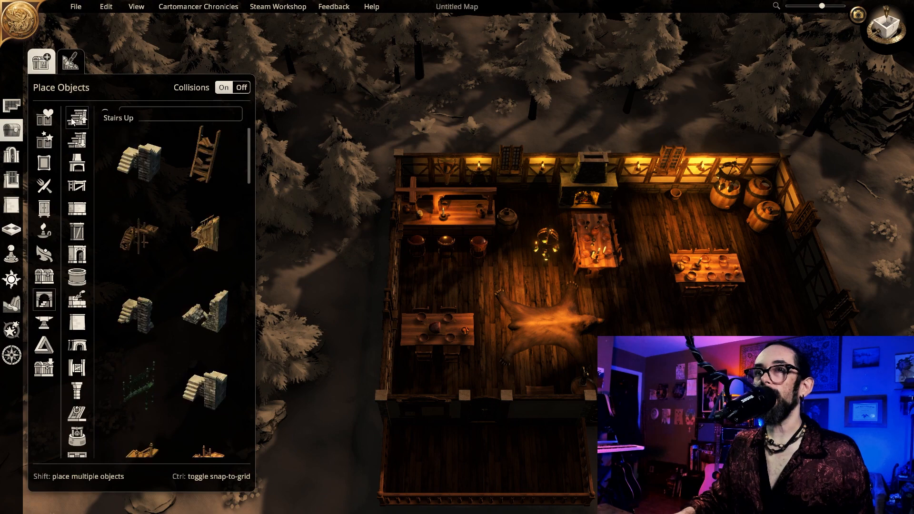
scroll(174, 291, down, 10)
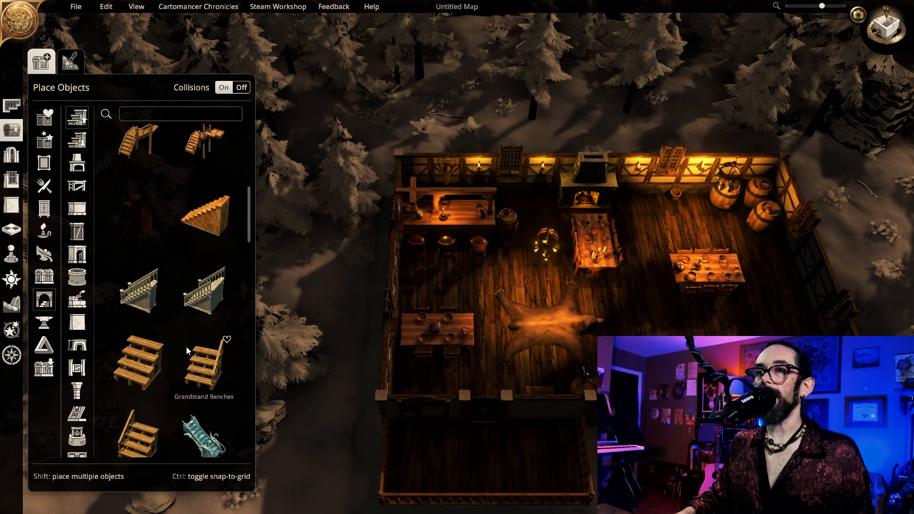
scroll(186, 350, down, 10)
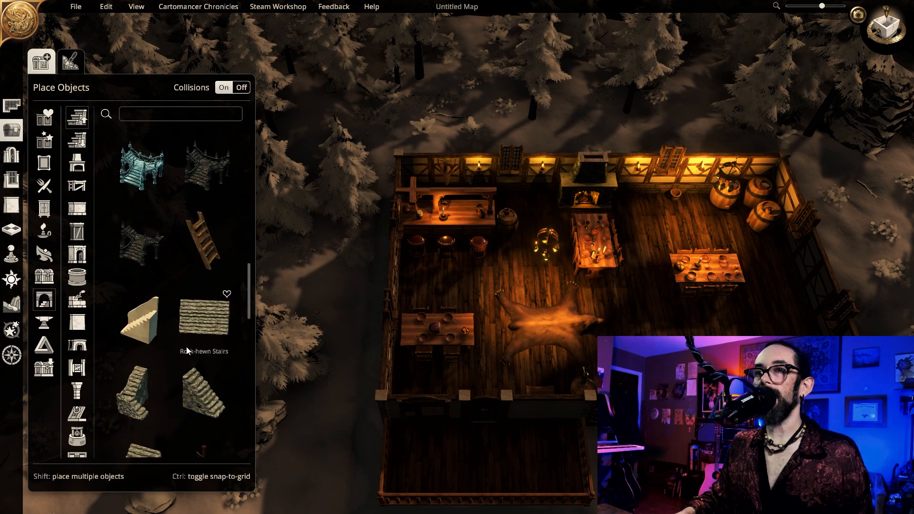
scroll(191, 352, down, 10)
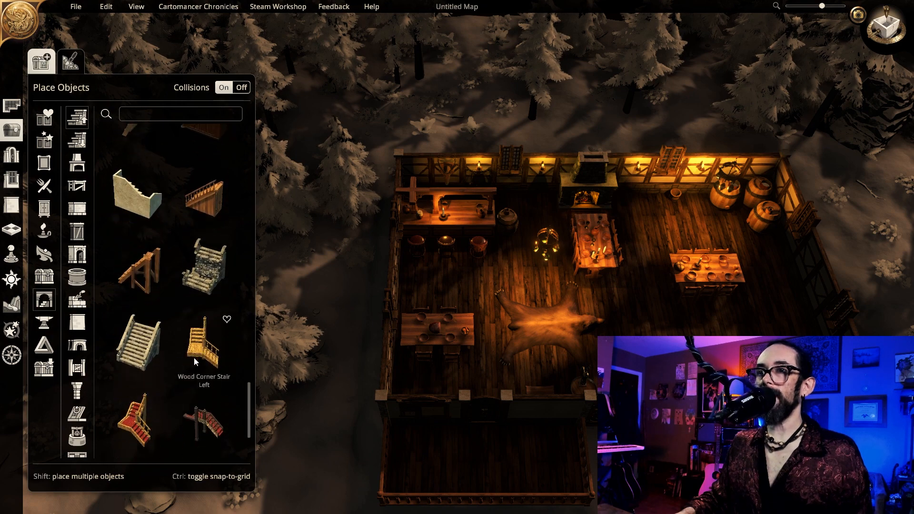
click(196, 350)
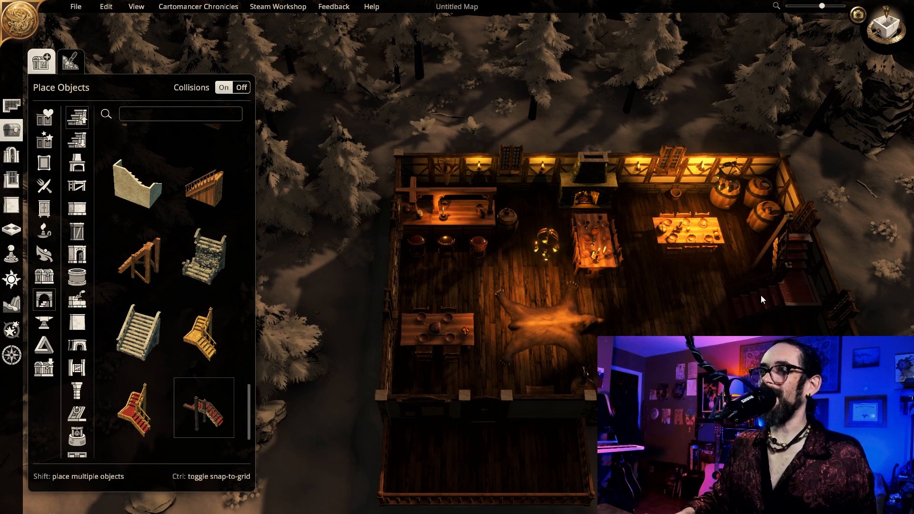
click(761, 295)
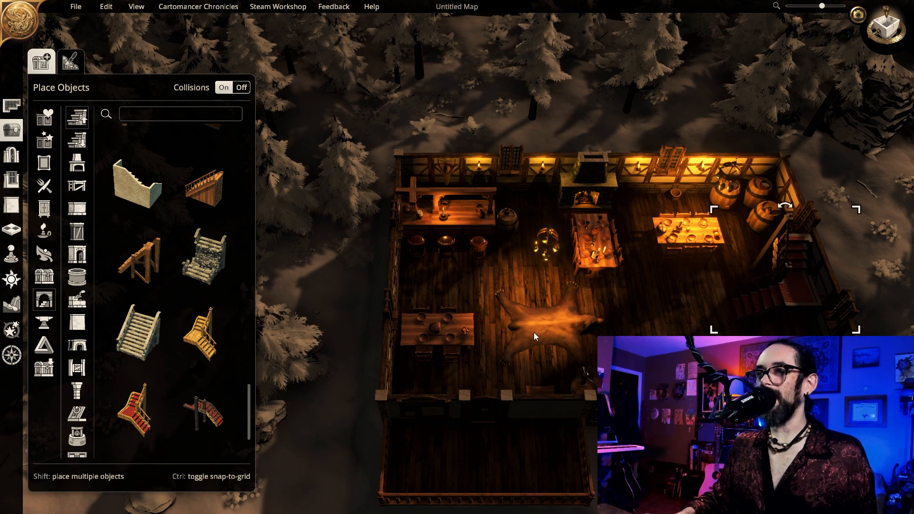
Step: Duplicate the chandelier near the fireplace table and hang the copy between the side dining table and the red staircase
click(546, 256)
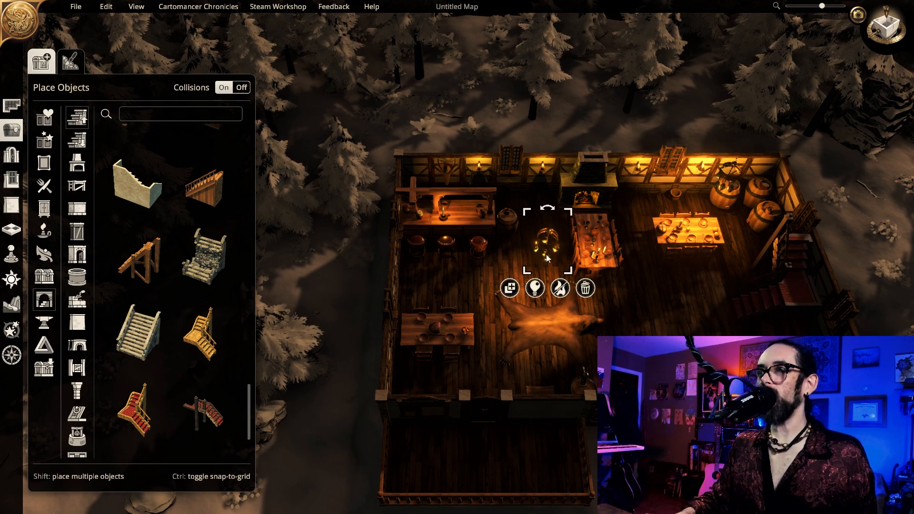
click(510, 288)
click(703, 286)
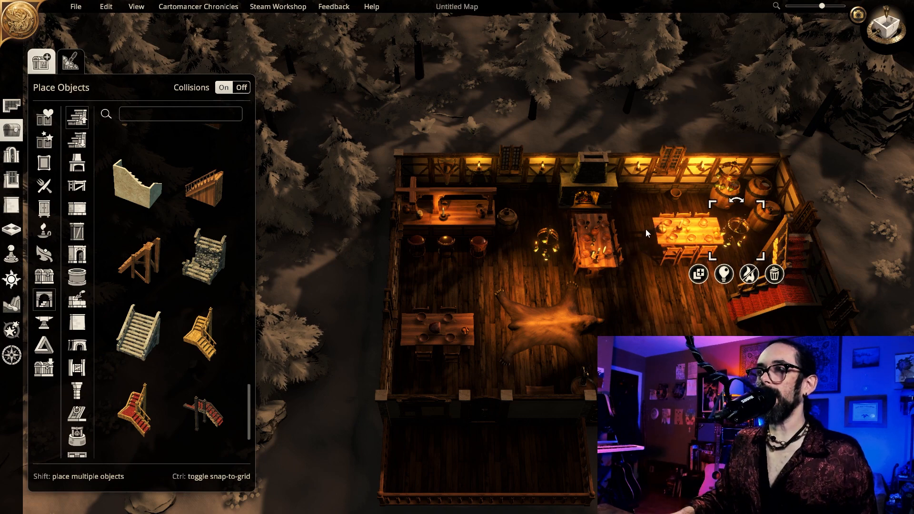
scroll(324, 278, down, 5)
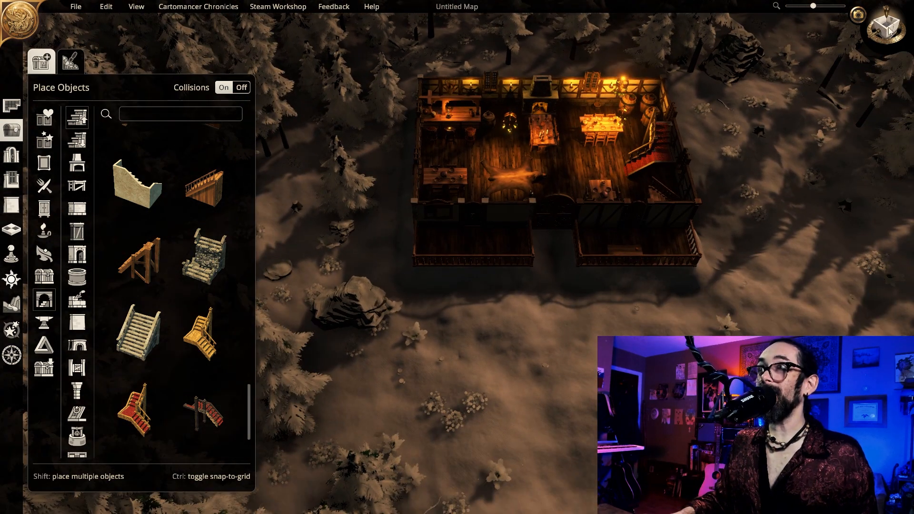
Step: In top-down view, draw adjoining Tavern Bedroom rooms about 5 by 5 tiles each in the forest beside the tavern
click(889, 30)
scroll(687, 286, down, 3)
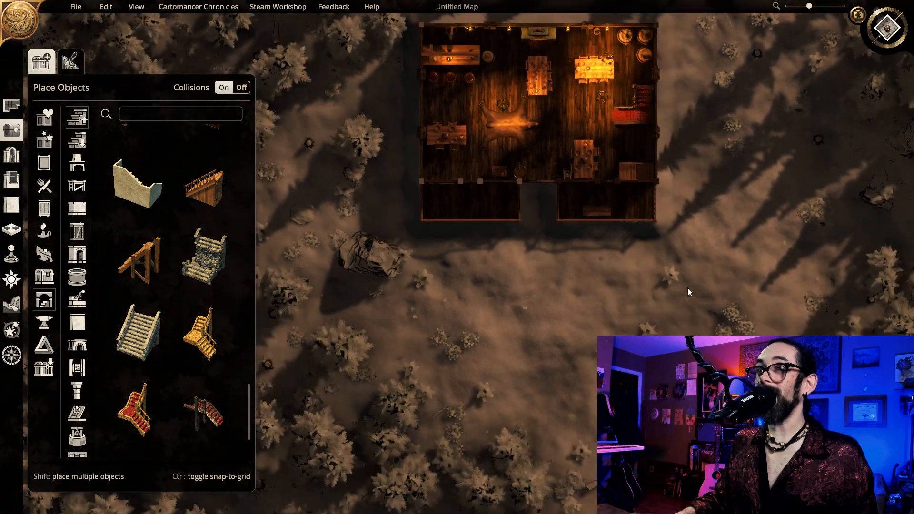
key(a)
key(s)
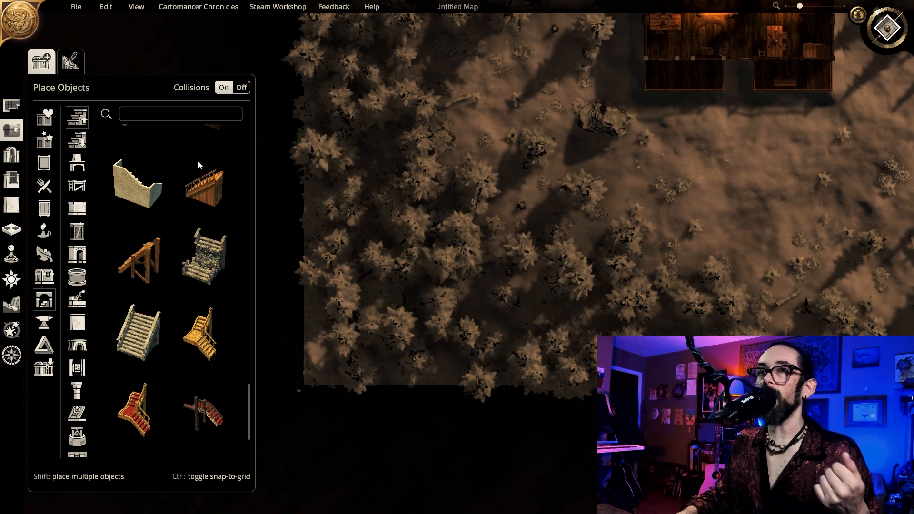
click(10, 105)
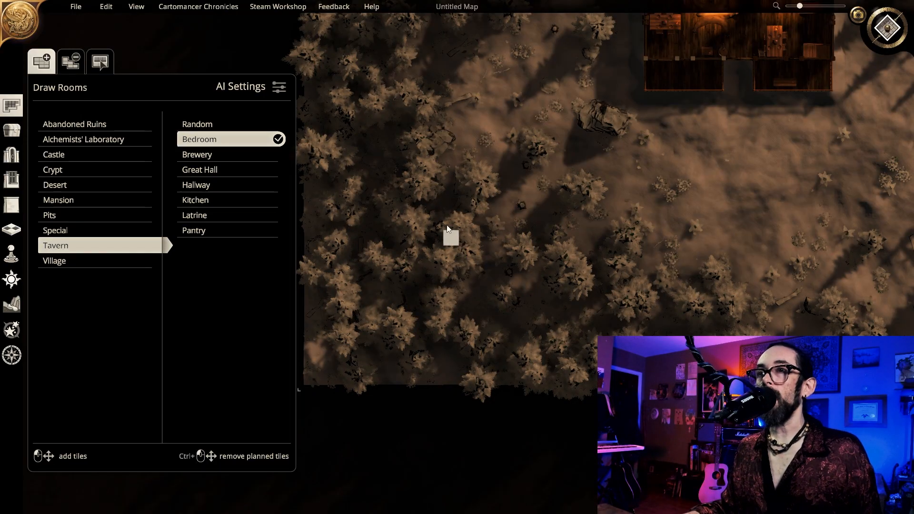
drag(364, 151, 415, 204)
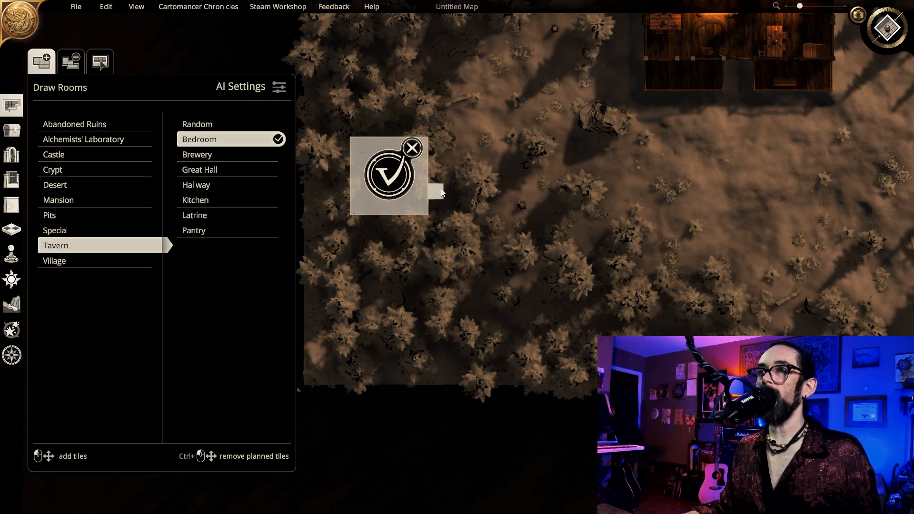
click(412, 182)
drag(435, 145, 495, 213)
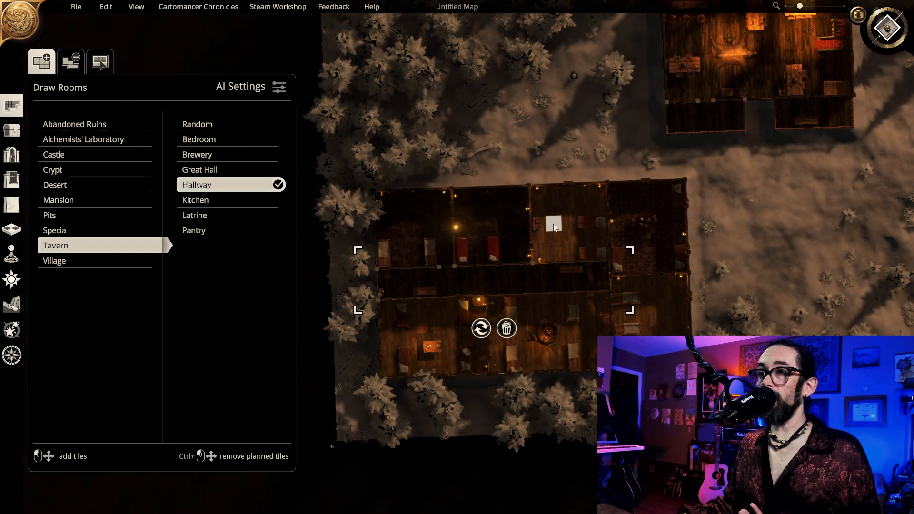
Step: Add a Tavern Latrine, 5 tiles wide and 6 tiles long, at the end of the bedroom row, adjoining the hallway
right_drag(552, 224, 569, 125)
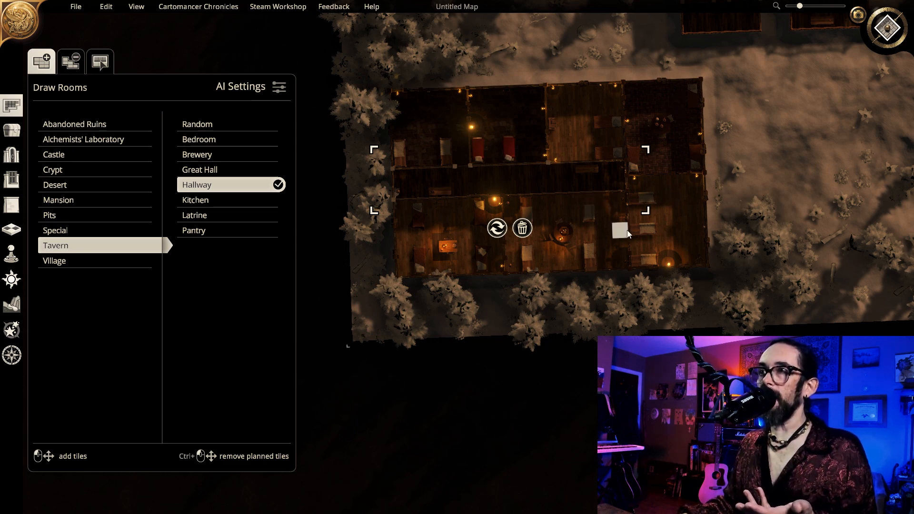
right_drag(574, 216, 734, 180)
click(214, 215)
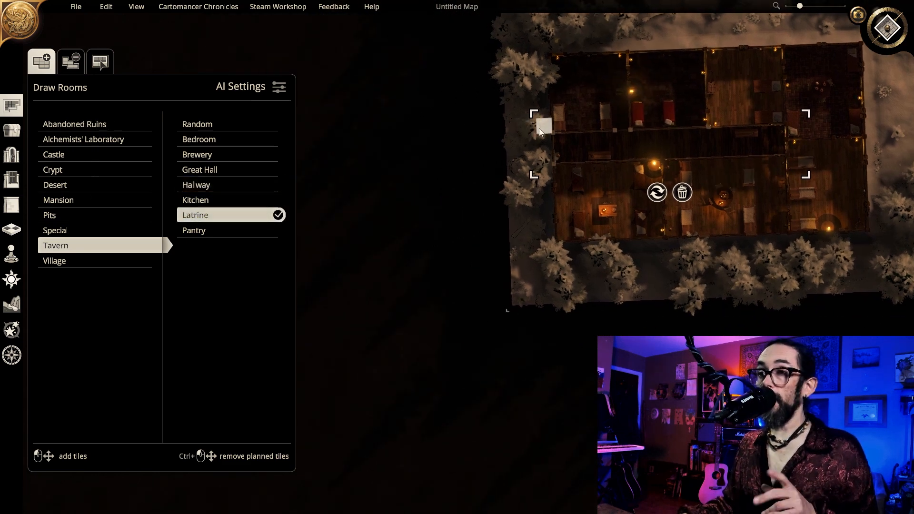
drag(538, 127, 481, 74)
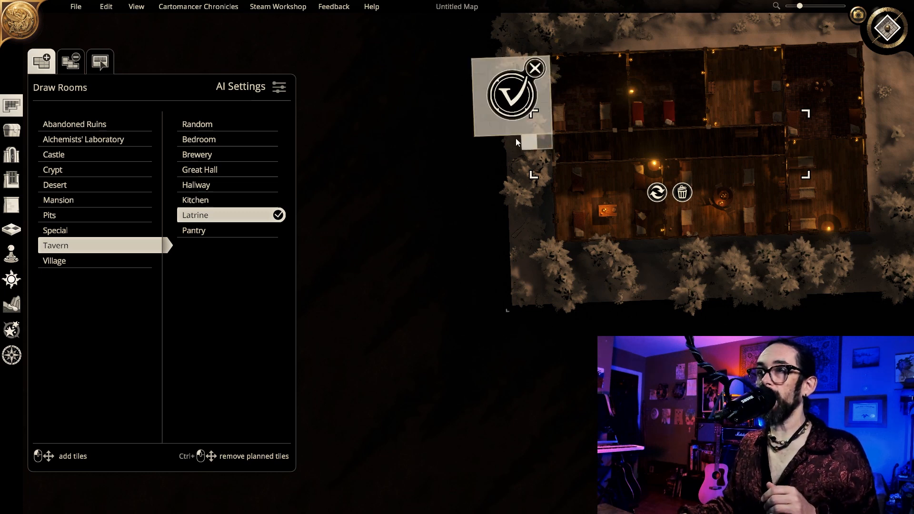
drag(471, 136, 478, 136)
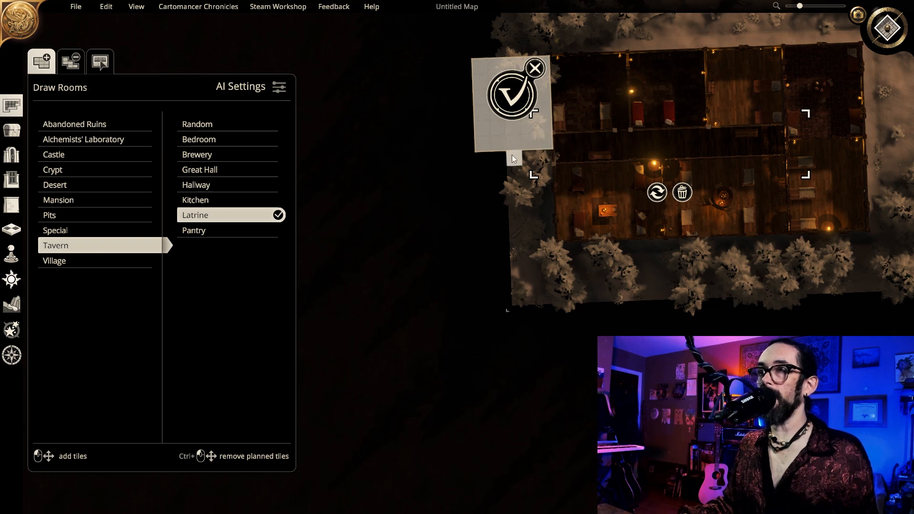
click(504, 98)
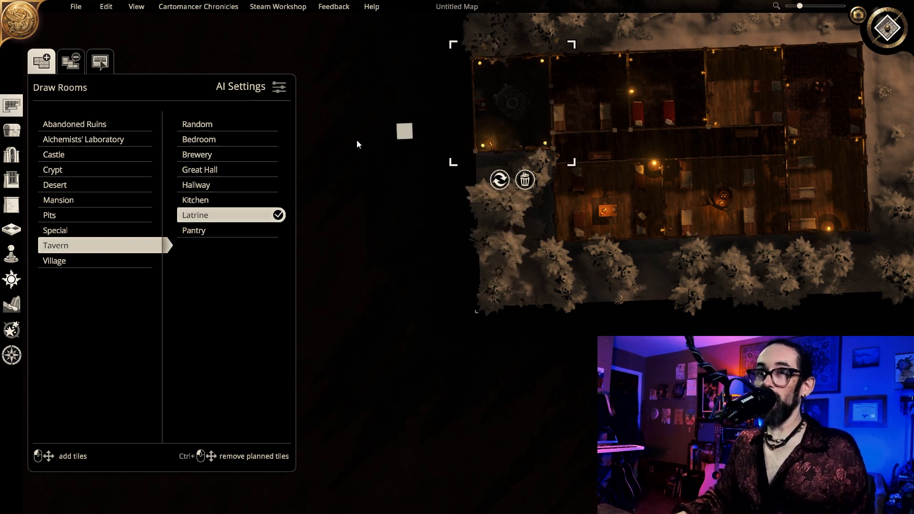
Step: Add a Mansion Bathroom directly below the latrine, filling the corner beside the lower row of bedrooms
click(85, 198)
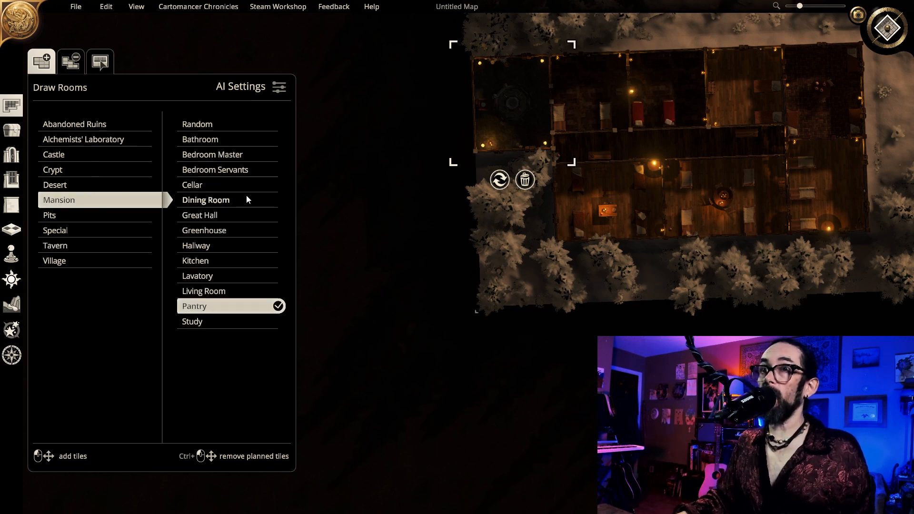
click(232, 143)
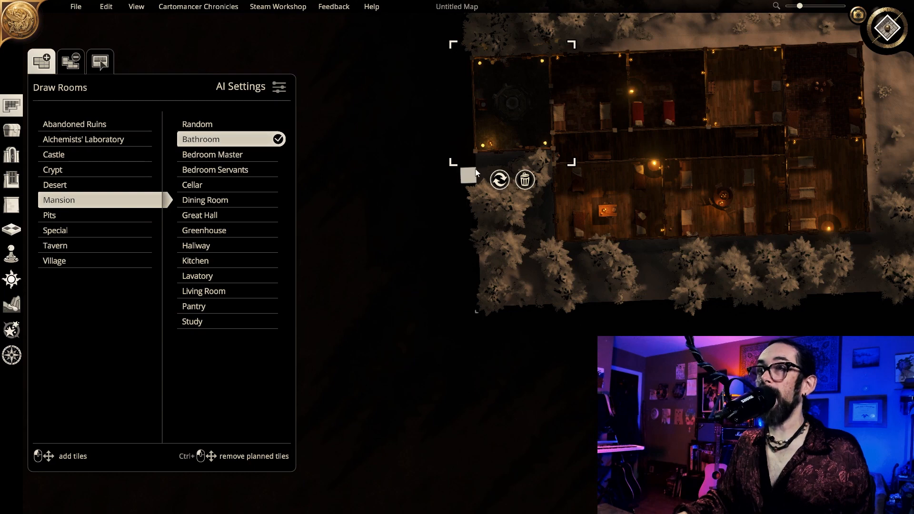
drag(480, 167, 546, 246)
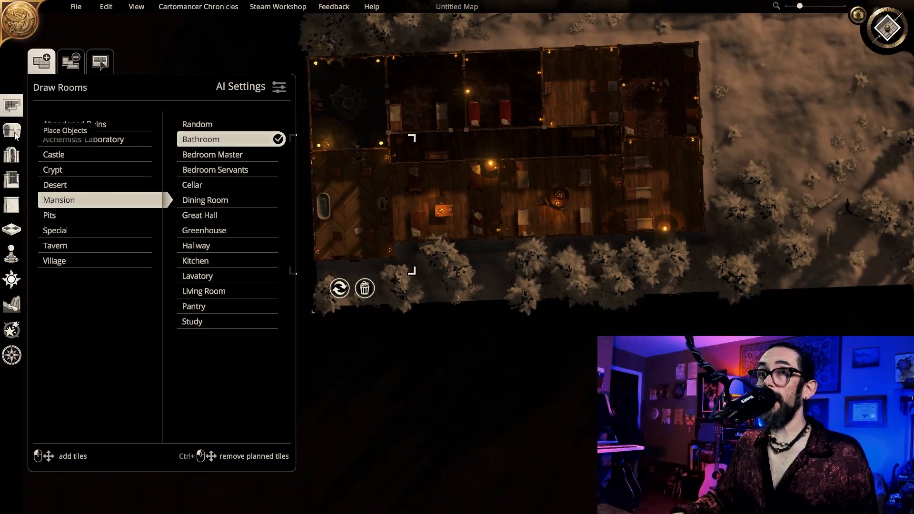
Step: Place the descending wooden staircase from the structural stairs objects in the hallway, against the wall of the upper bedrooms
click(16, 135)
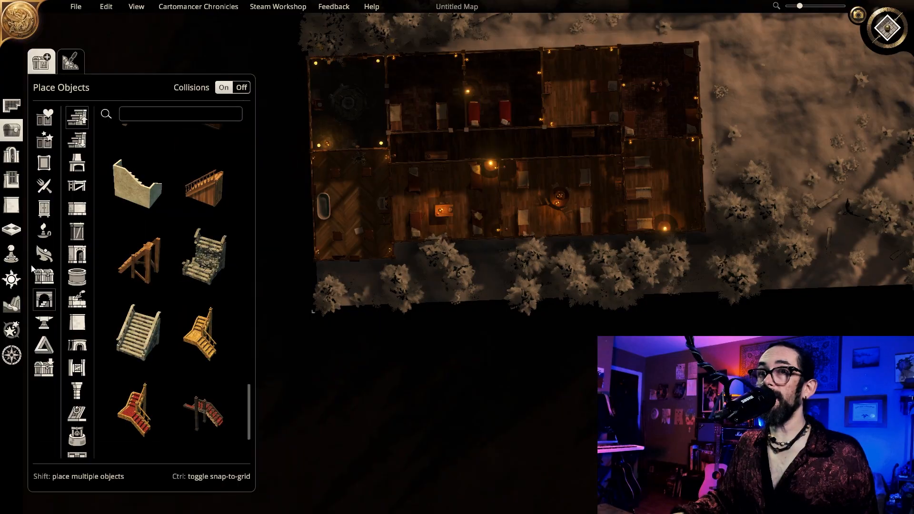
click(194, 203)
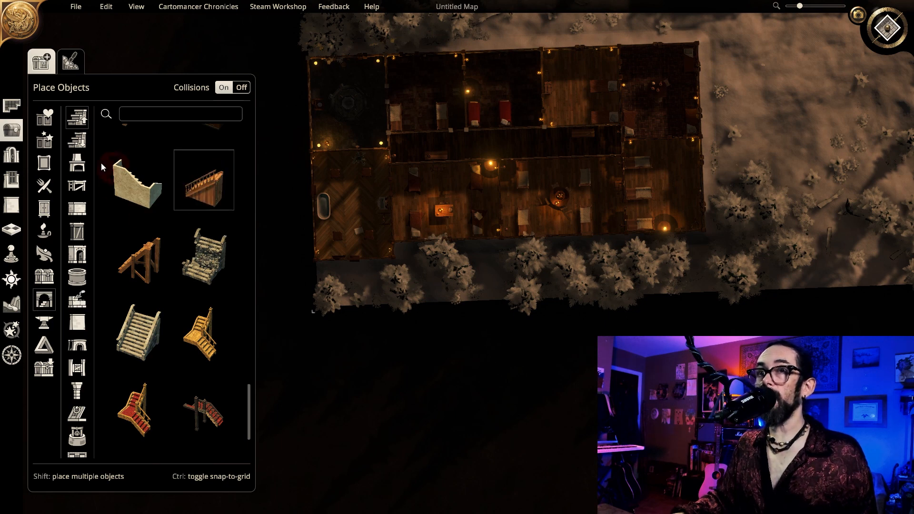
click(78, 141)
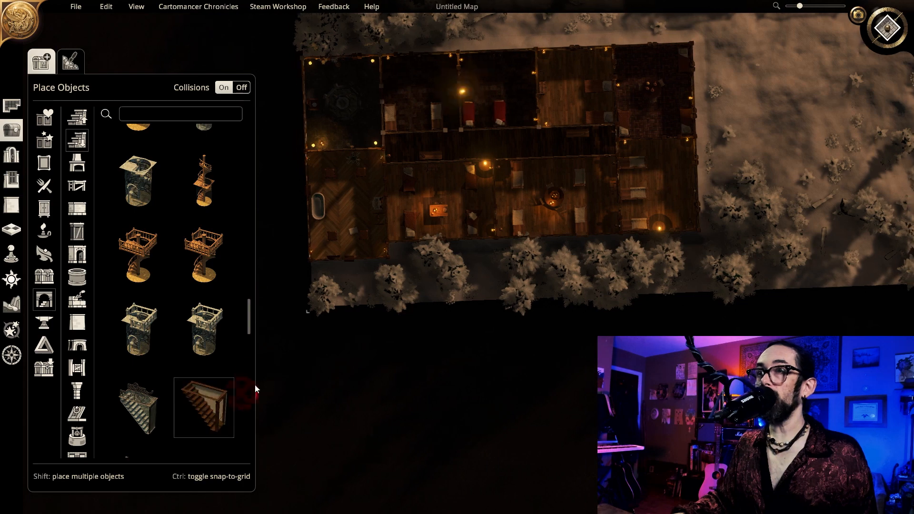
click(483, 158)
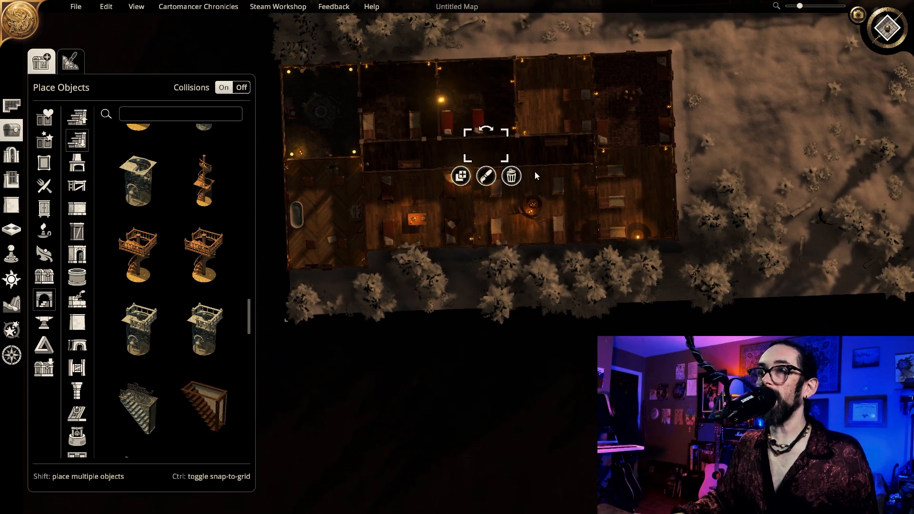
click(521, 152)
scroll(522, 138, up, 4)
right_drag(524, 127, 500, 205)
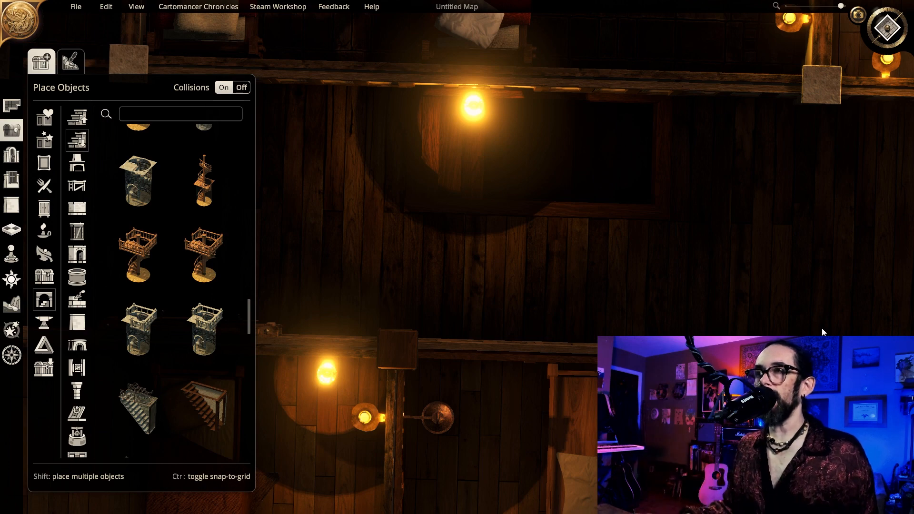
Step: Try painting a dense diagonal band of fir trees between the two buildings with increased brush size and density, and undo it
scroll(775, 284, down, 5)
scroll(787, 294, down, 3)
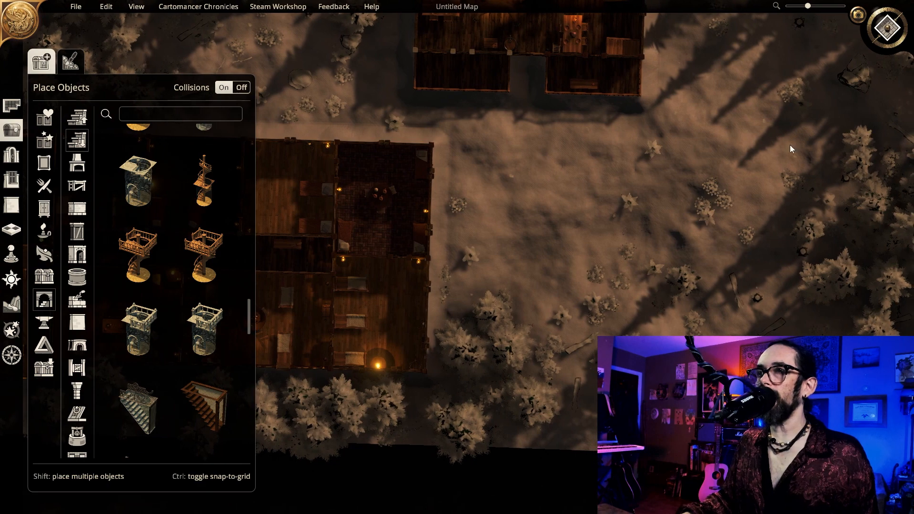
key(a)
key(w)
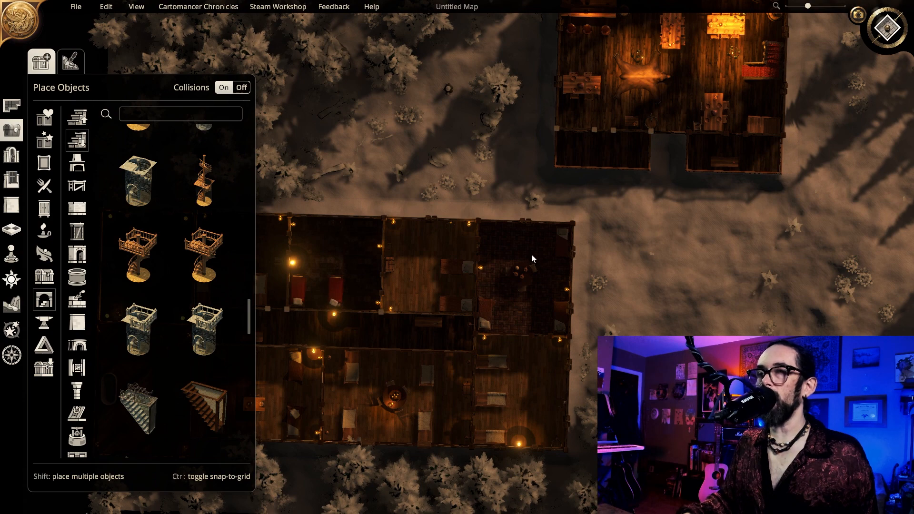
click(70, 61)
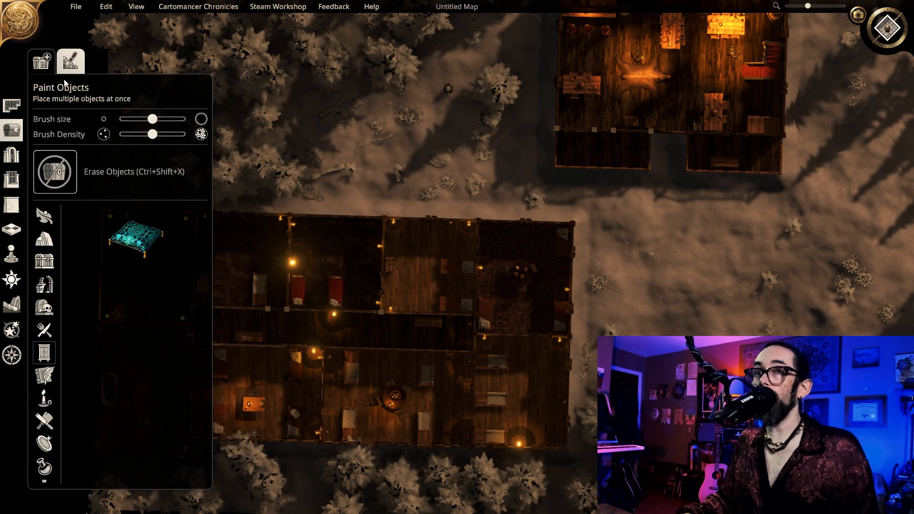
click(48, 220)
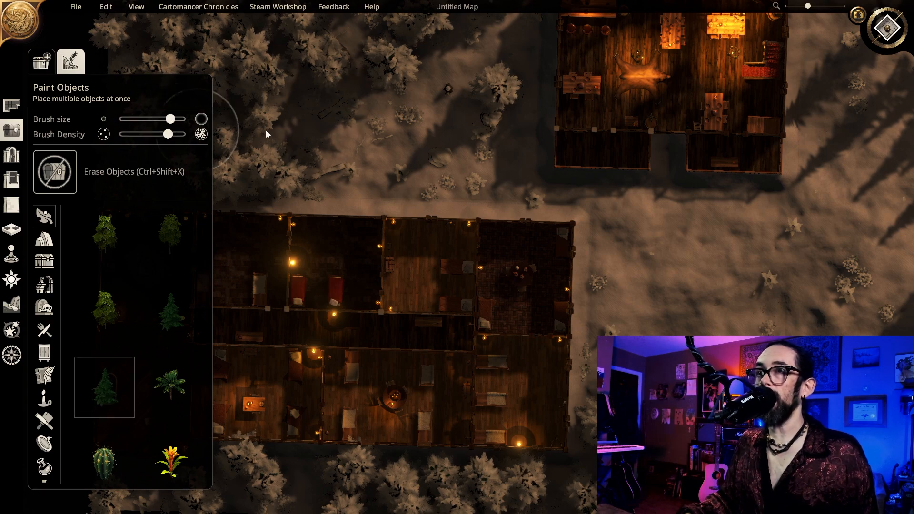
mouse_move(266, 134)
mouse_down()
mouse_move(425, 133)
mouse_move(555, 195)
mouse_move(657, 273)
mouse_move(714, 341)
mouse_up()
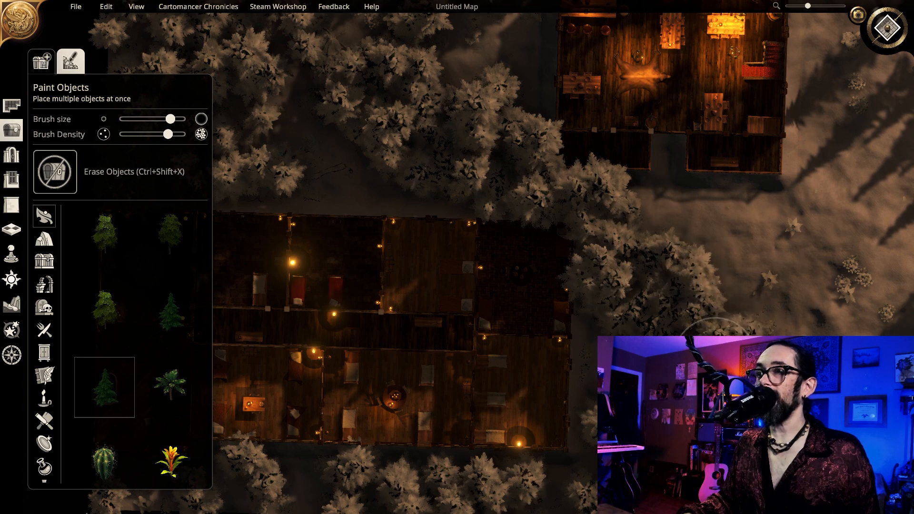
key(w)
key(d)
key(s)
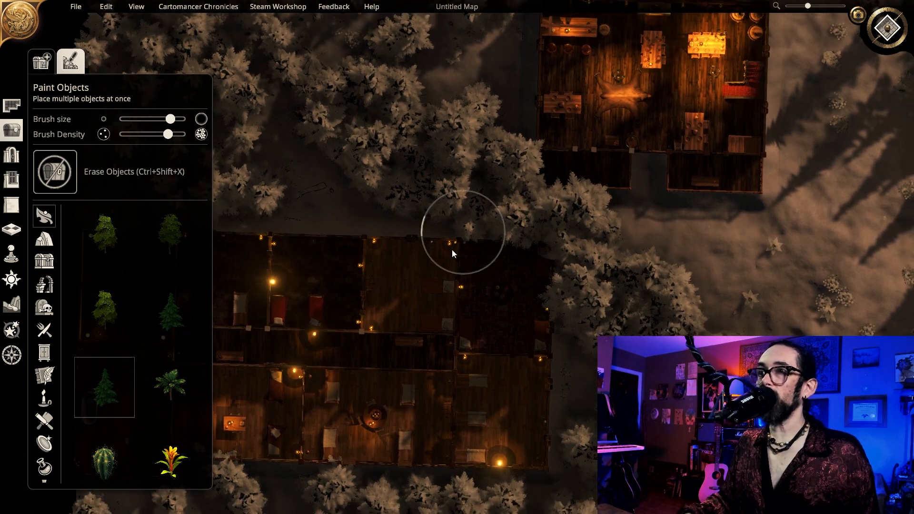
key(a)
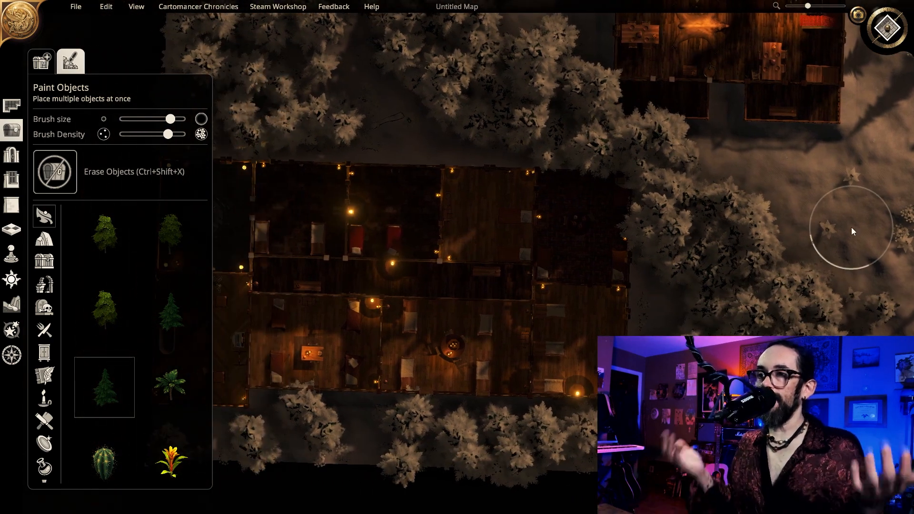
key(ctrl+z)
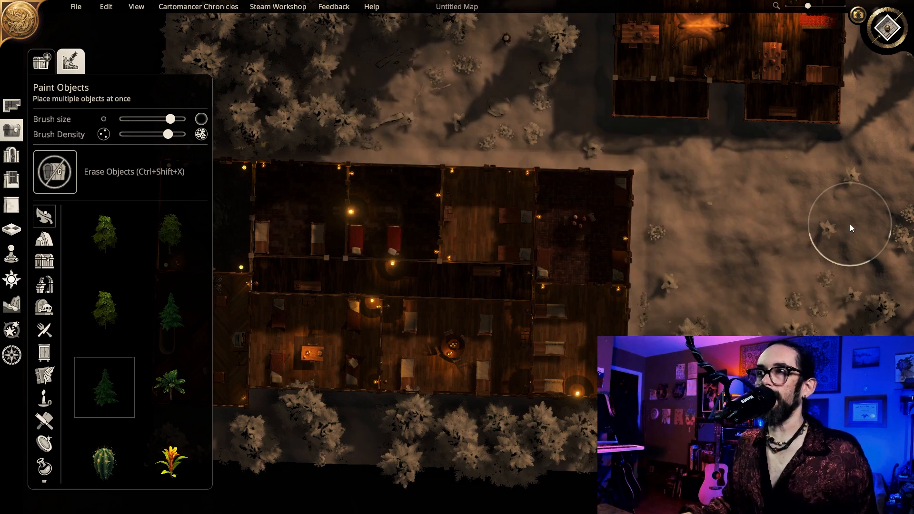
Step: Raise a ridge of terrain between the two buildings, with the terrain brush size and strength set to maximum
key(d)
key(w)
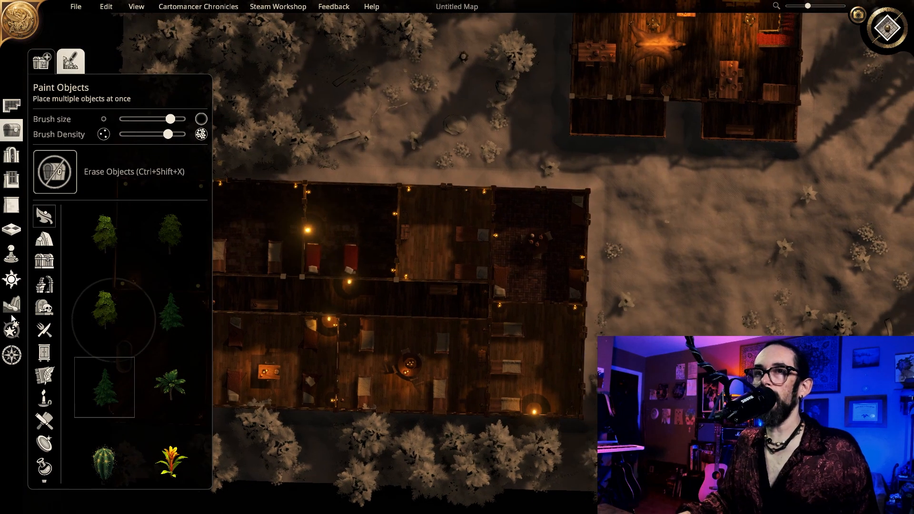
click(11, 305)
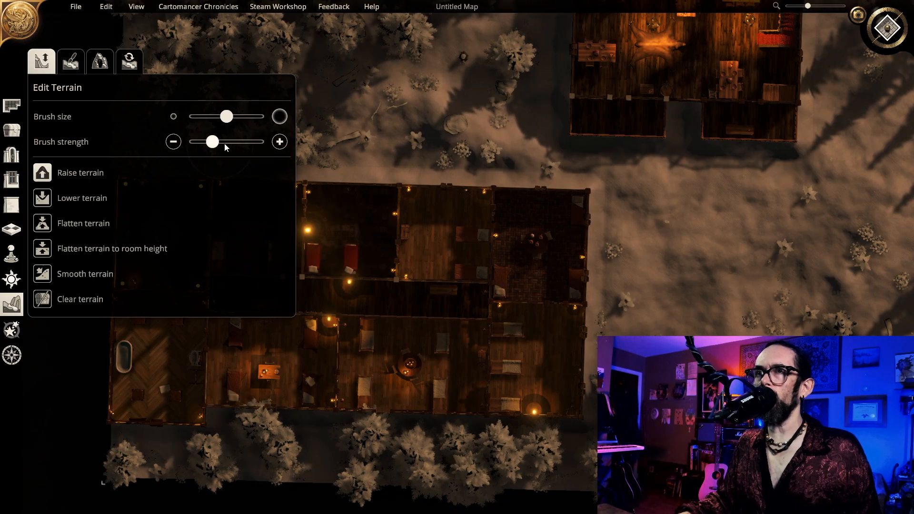
drag(227, 118, 265, 122)
mouse_move(428, 110)
mouse_down()
mouse_move(661, 219)
mouse_move(467, 99)
mouse_up()
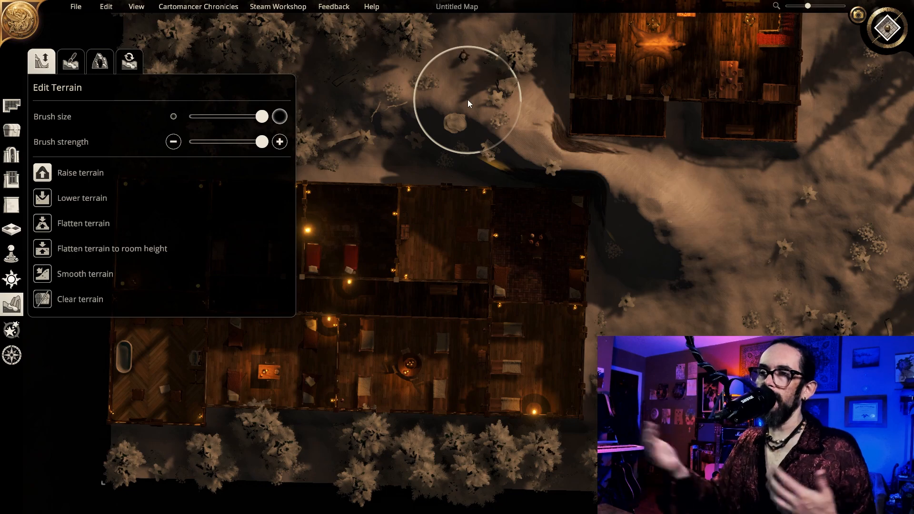